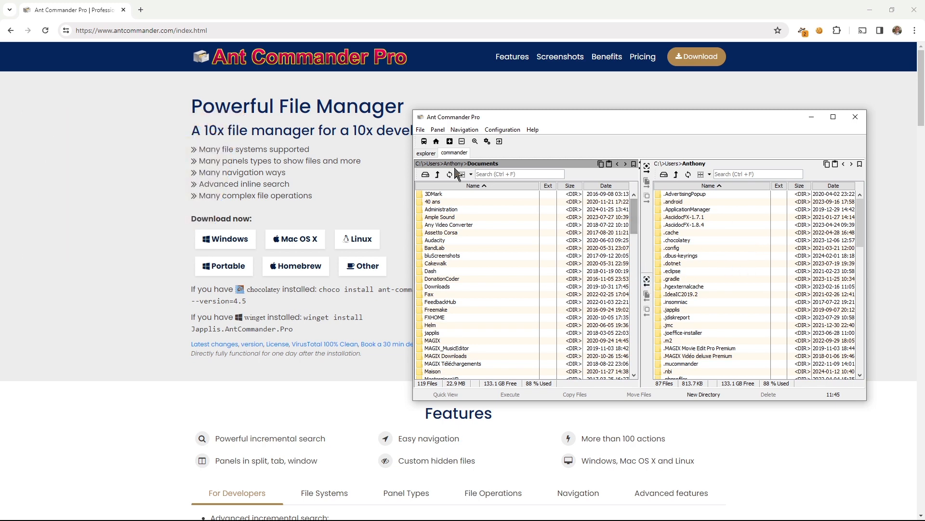
View the explorer layout and return to the commander layout
left_click(426, 153)
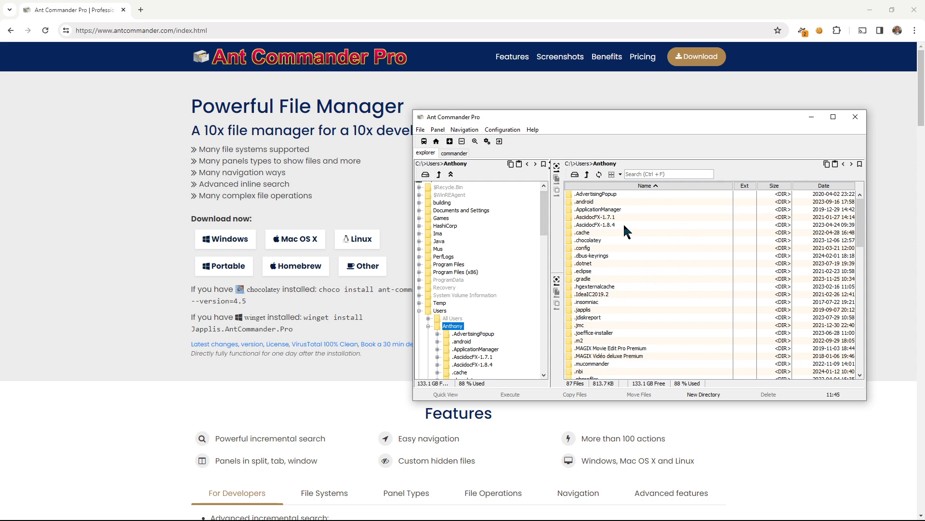
left_click(465, 153)
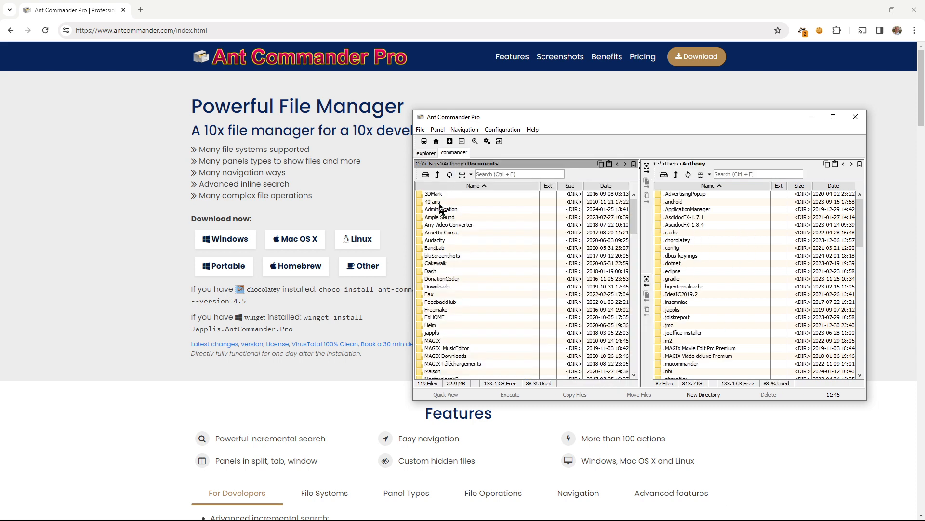
Add a Command Line Pro panel in a new tab named Shell, located in the user's home folder
left_click(450, 141)
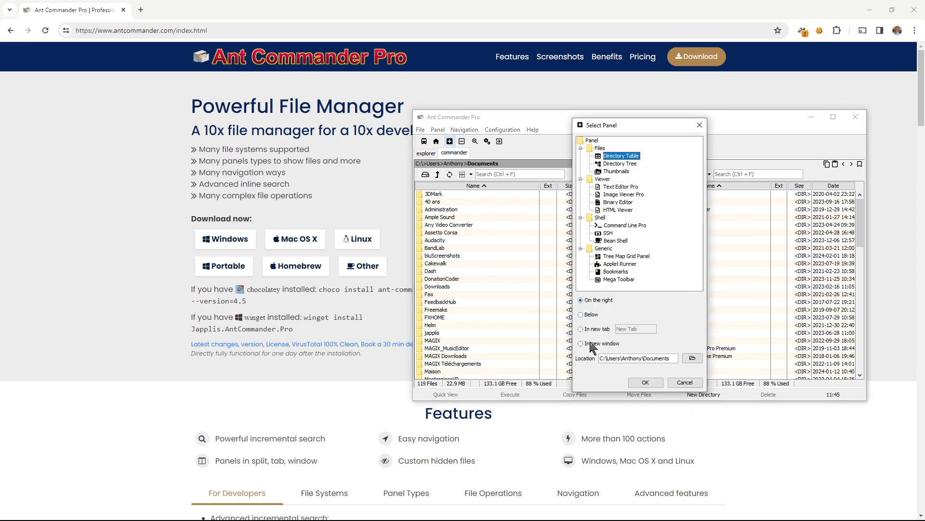
left_click(625, 225)
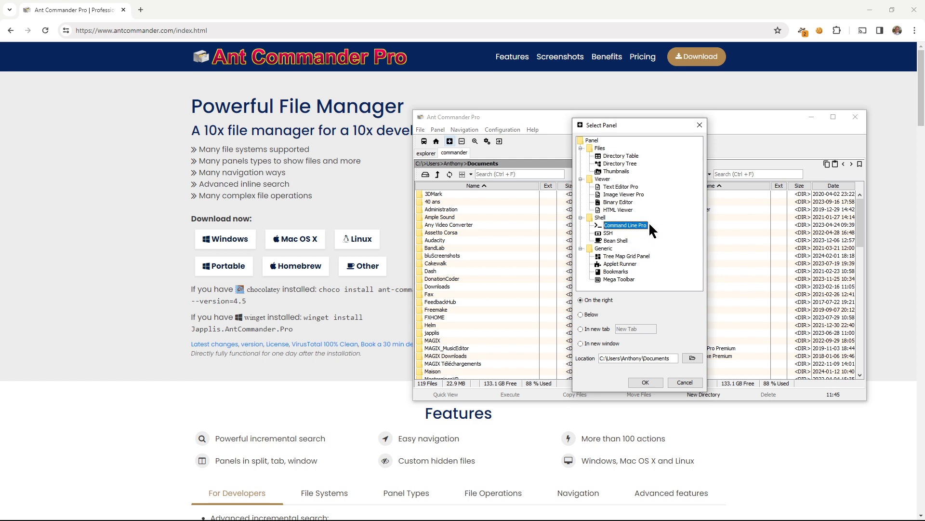
left_click(582, 327)
left_click(641, 327)
type("Shell")
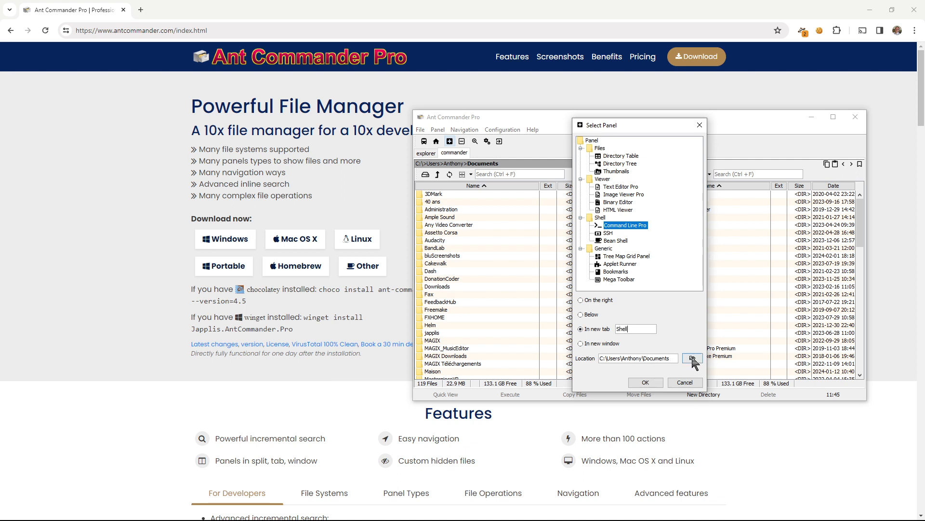
left_click_drag(643, 358, 687, 359)
key("BackSpace")
left_click(649, 382)
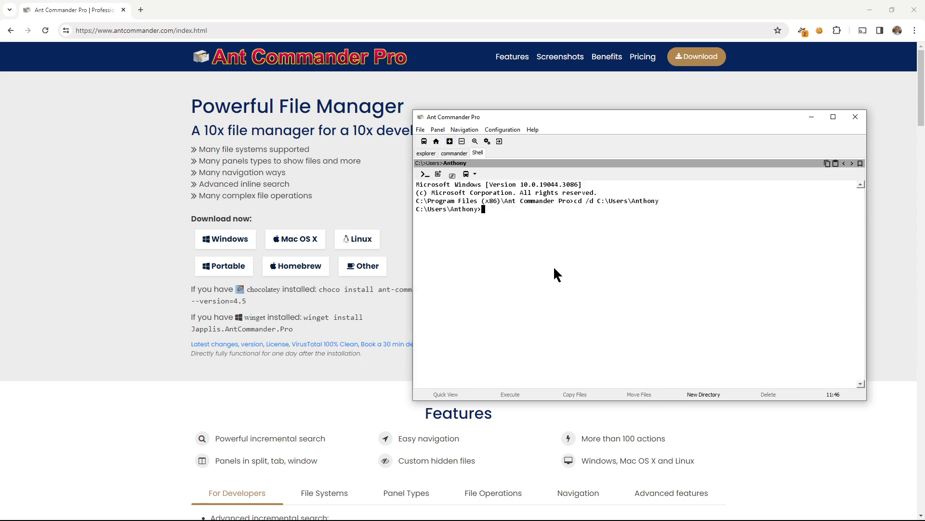
Run dir in the shell and review the folder listing back to its beginning
type("dir")
key("Return")
scroll(574, 270, "up", 10)
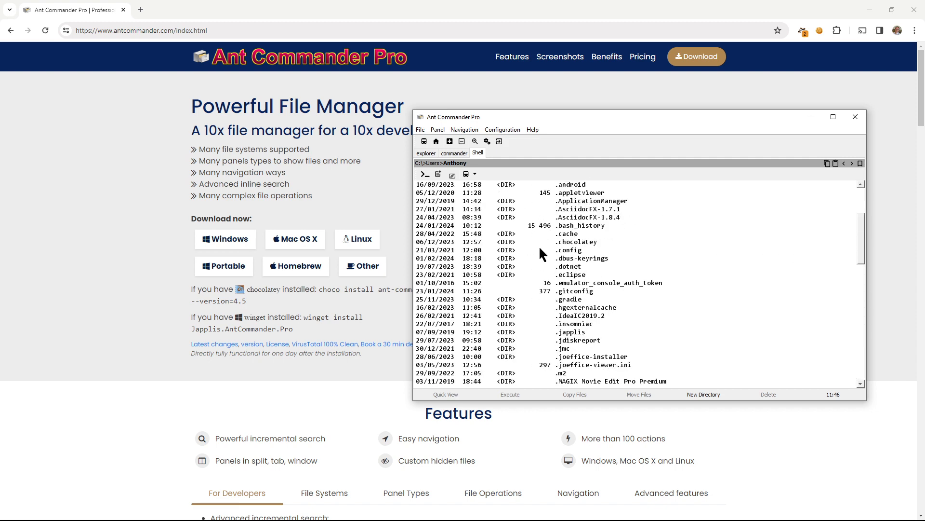
scroll(535, 246, "up", 4)
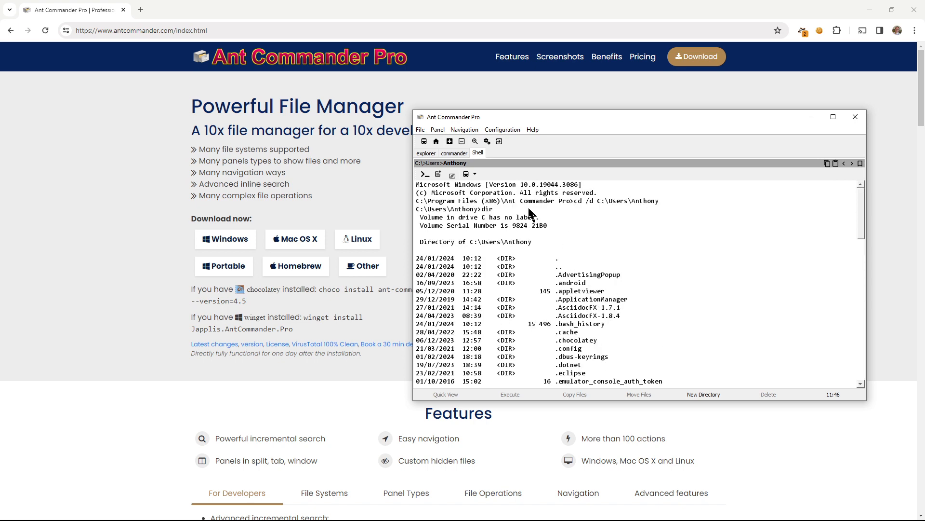
Return to the commander layout and browse from the C:\ root to C:\Java\libraries in the Documents panel
left_click(458, 154)
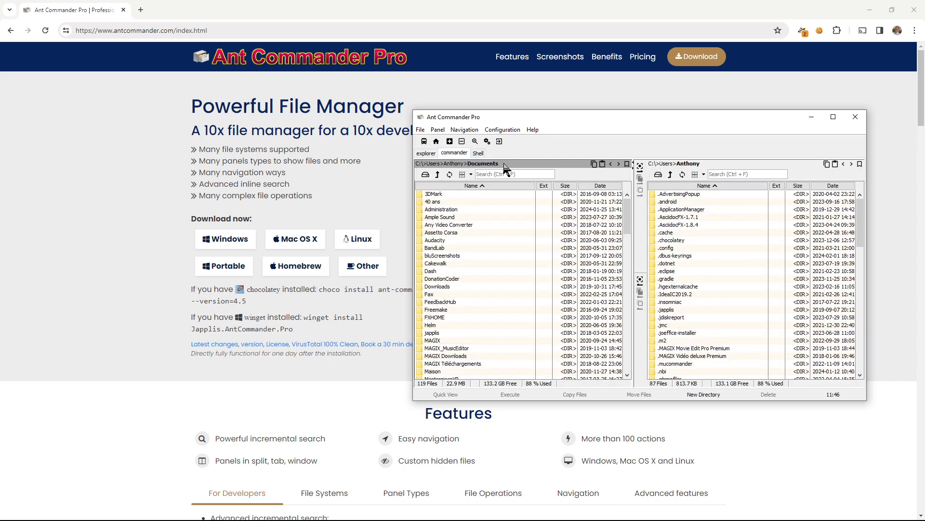
left_click(418, 164)
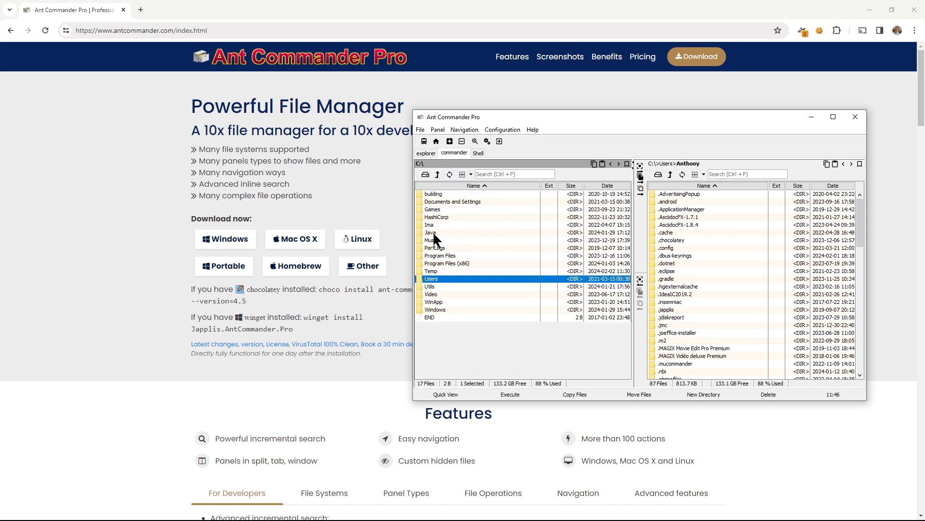
key("alt")
double_click(438, 232)
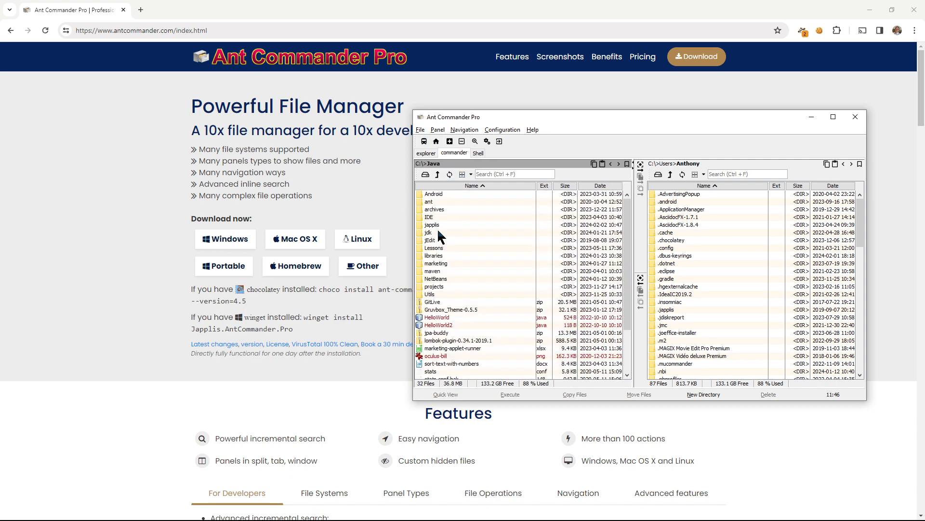
double_click(444, 256)
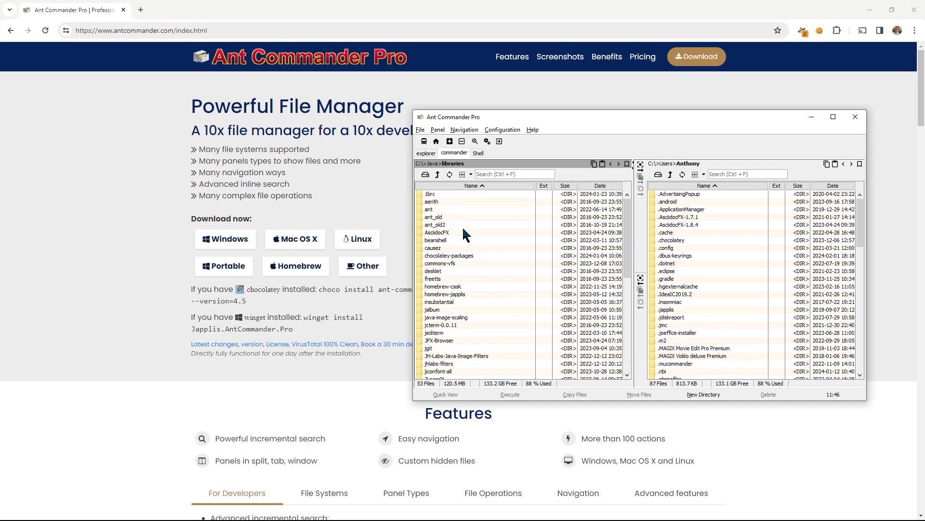
key("alt")
Filter the libraries folder by "mig" and open the miglayout folder
left_click(503, 173)
left_click(503, 174)
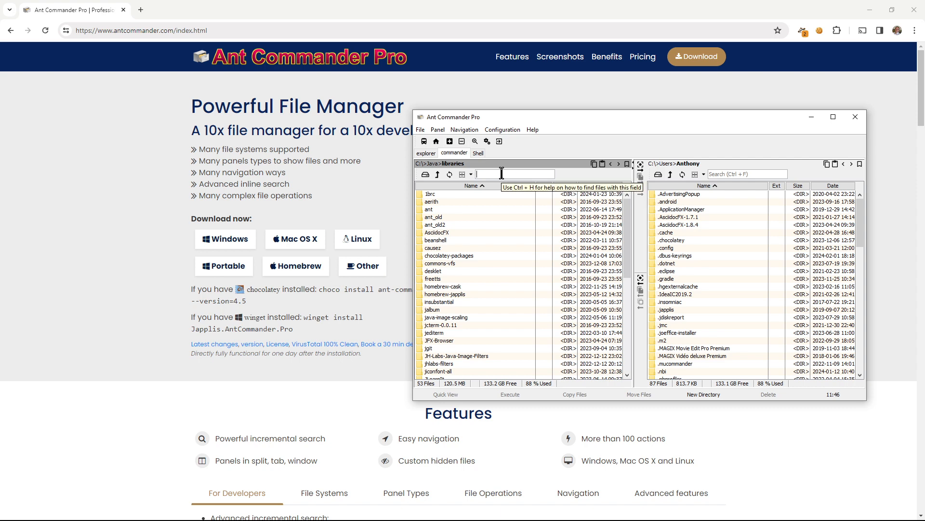
type("mig")
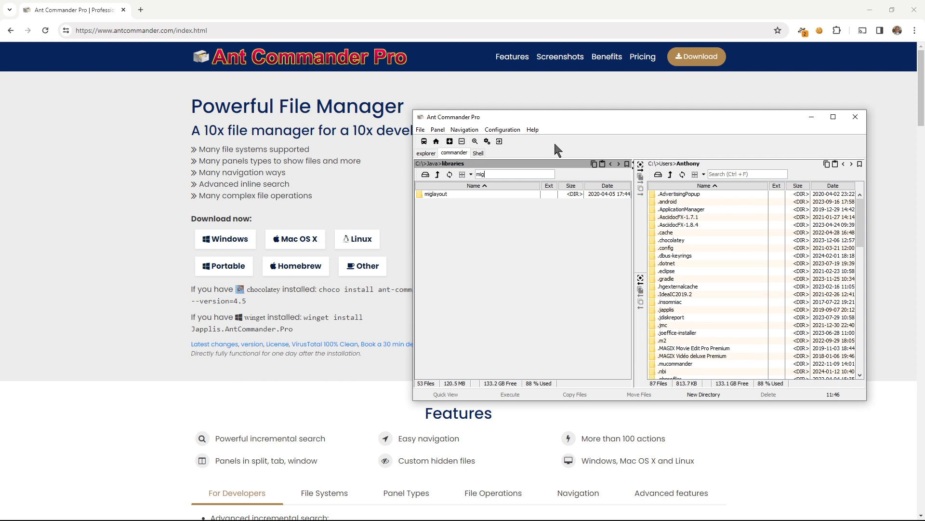
key("Return")
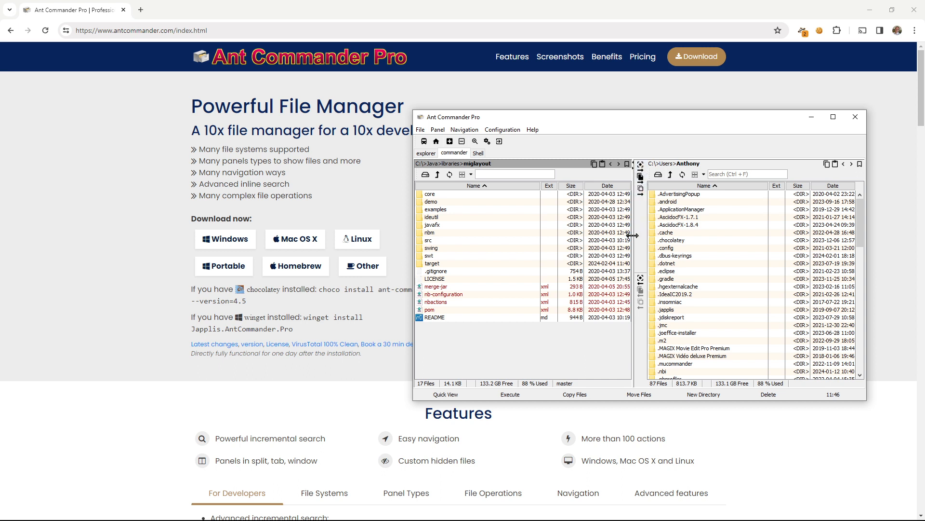
Show miglayout in the second file panel too, open its target folder there, and copy pom.xml into it
left_click(641, 165)
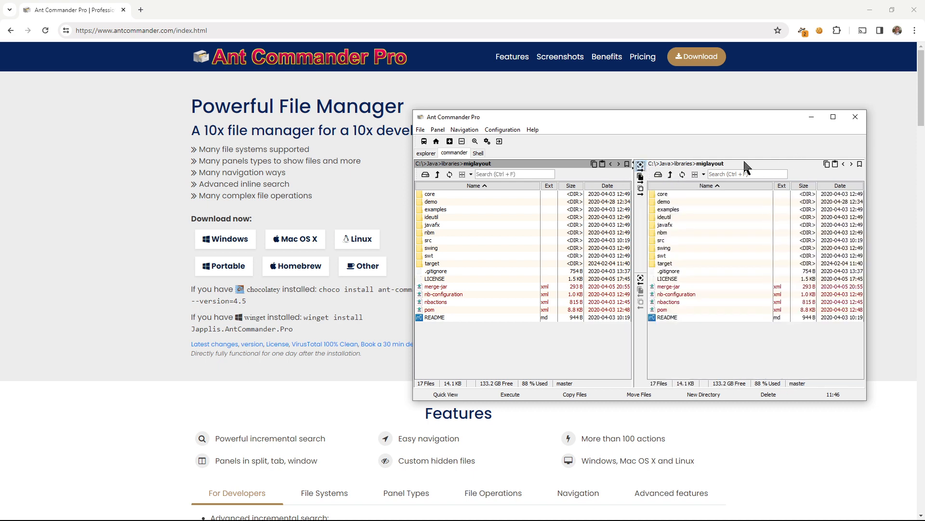
double_click(688, 264)
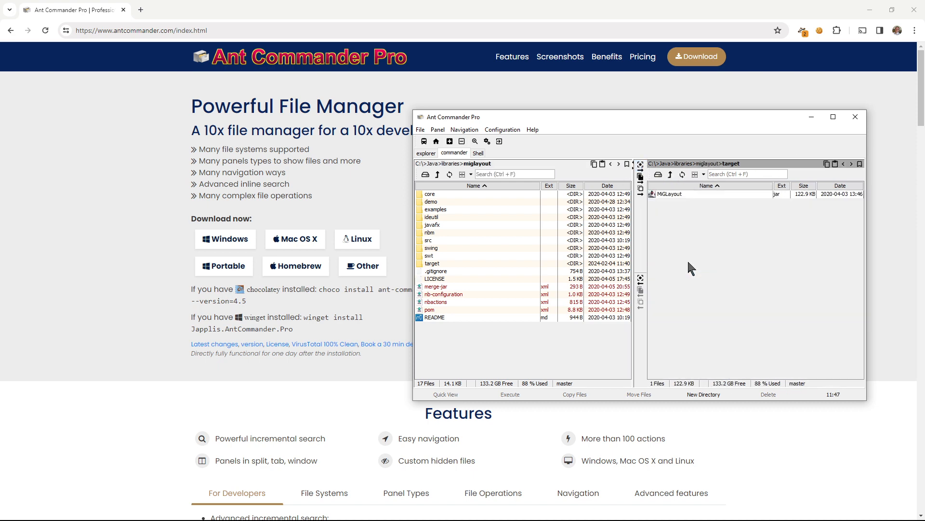
left_click(463, 309)
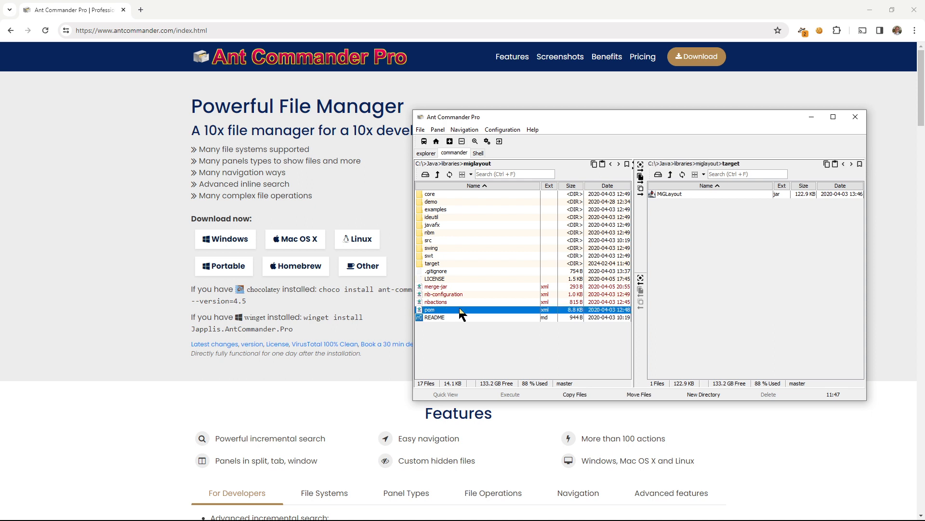
left_click(641, 178)
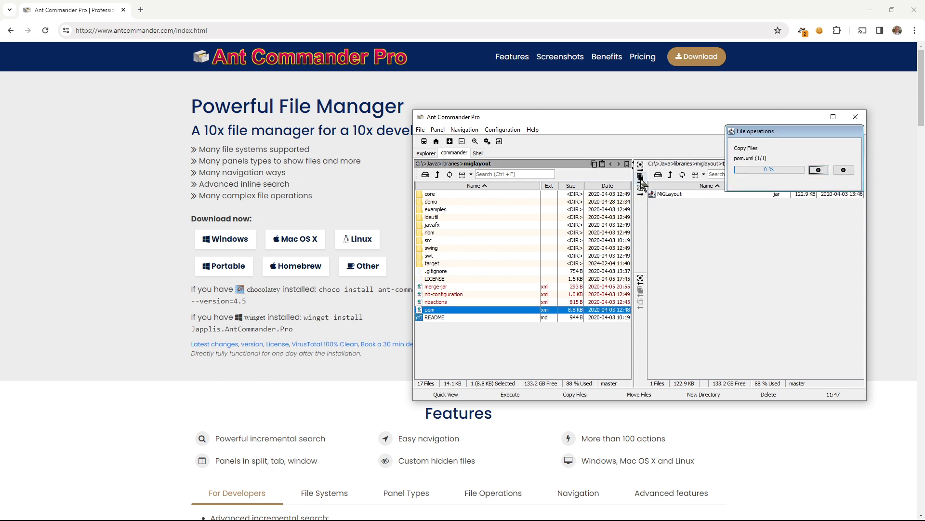
Move MiGLayout.jar from the target folder up to miglayout and move it back into target
left_click(689, 195)
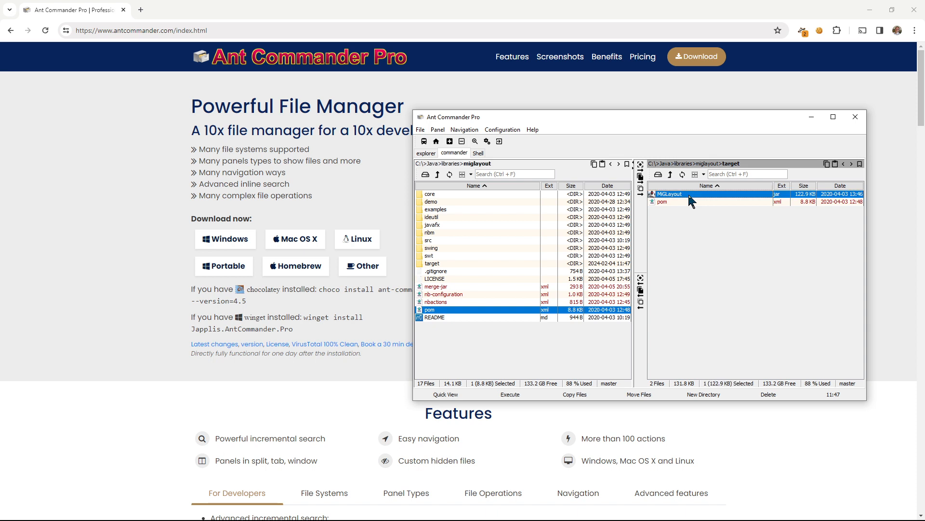
left_click(641, 304)
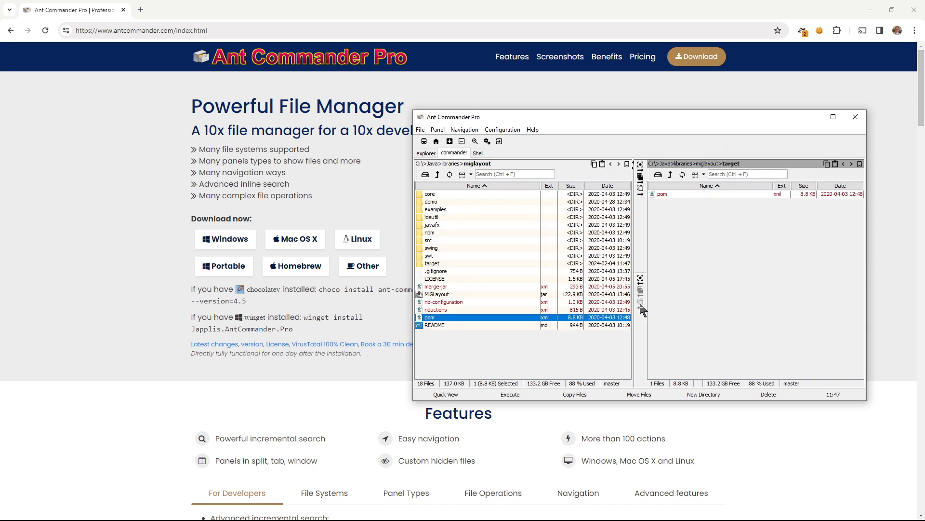
left_click(436, 295)
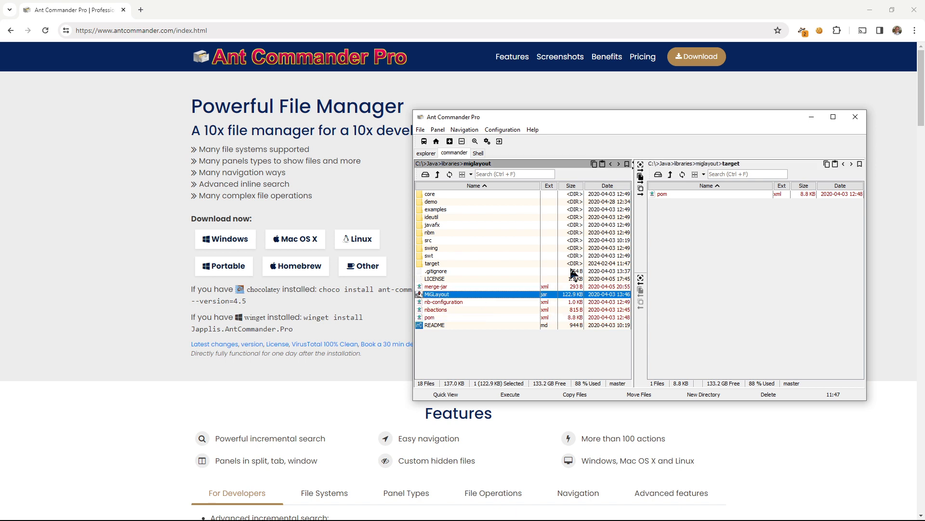
left_click(641, 190)
Permanently delete the pom.xml copy from the target folder
left_click(674, 203)
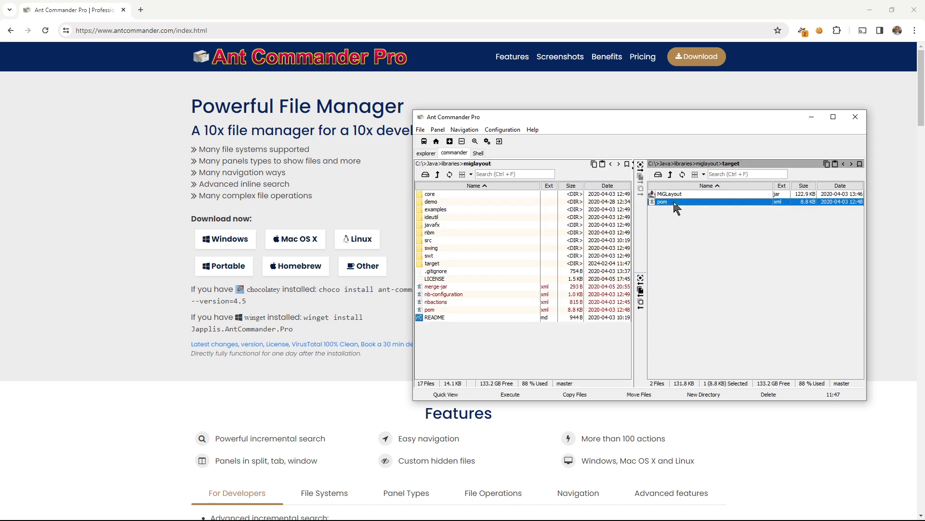
key("Delete")
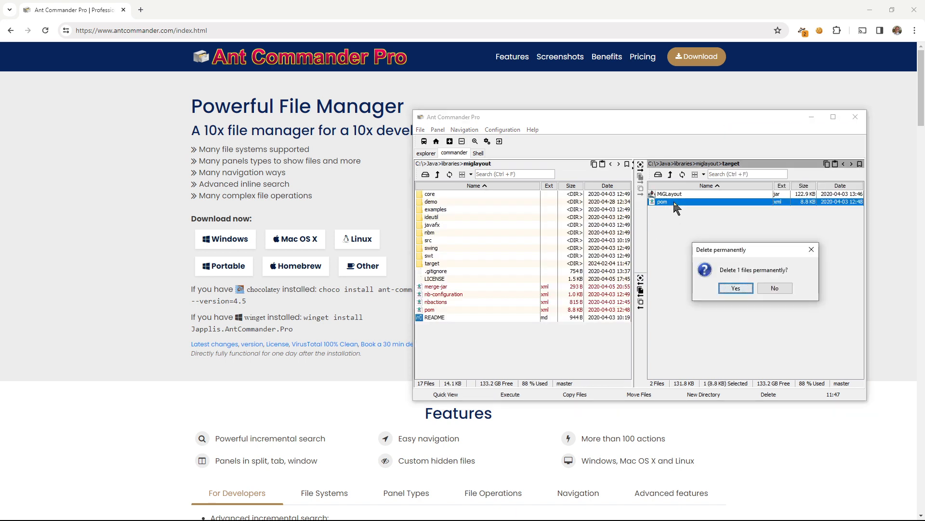
key("Return")
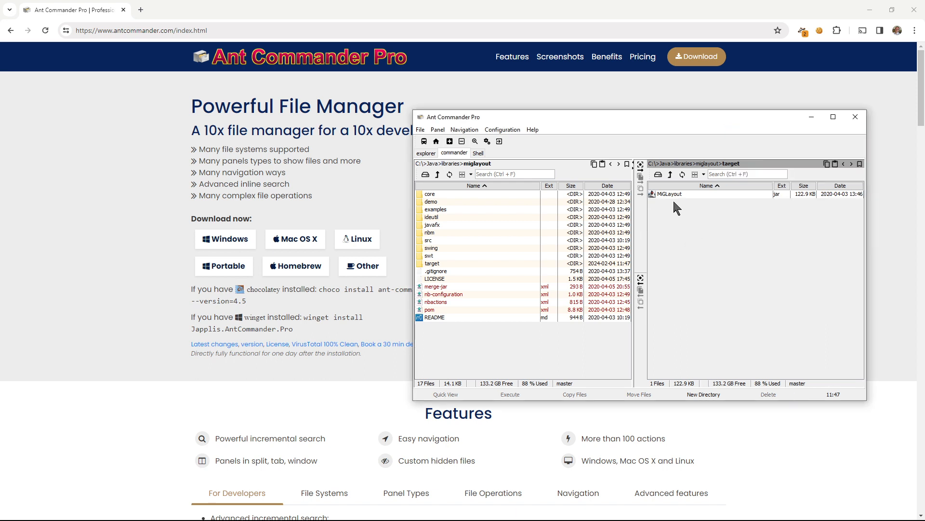
Filter the miglayout folder with ".xml & >1kb" and clear the filter
left_click(521, 173)
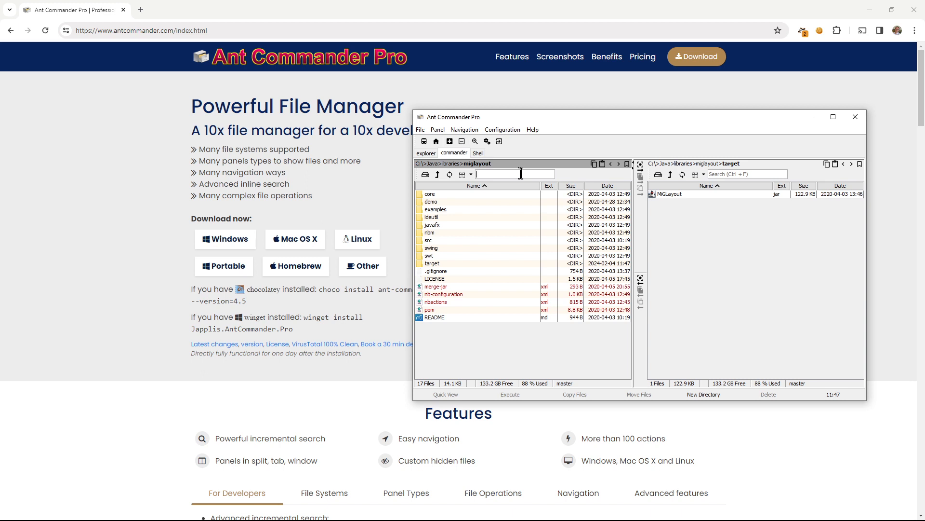
type(".xml")
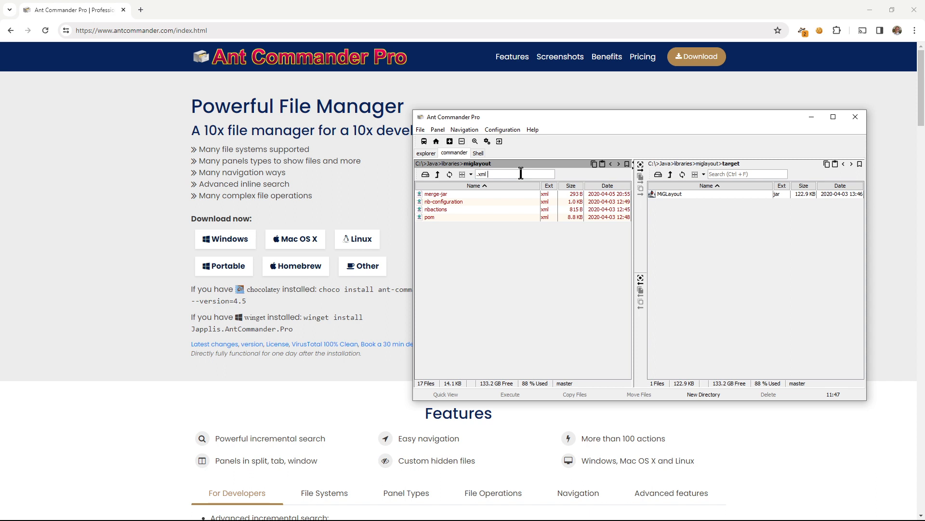
type("& >1kb")
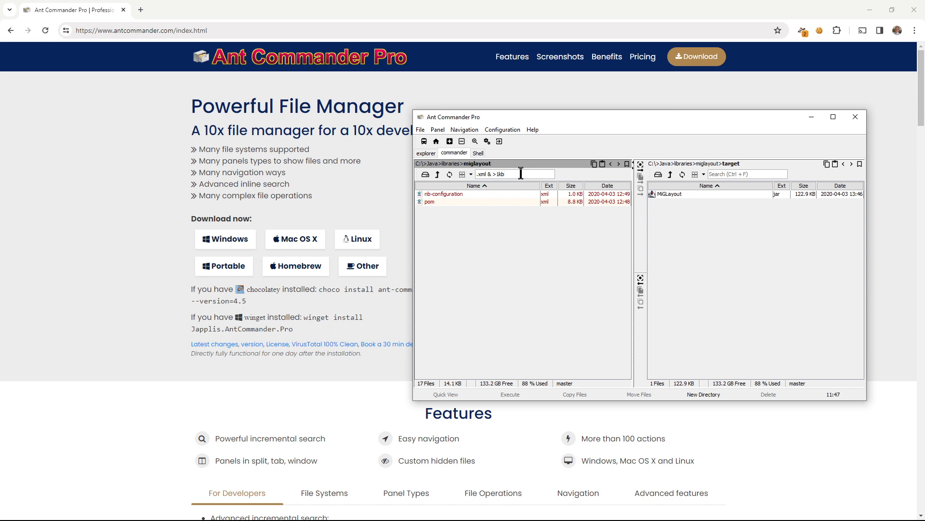
key("Escape")
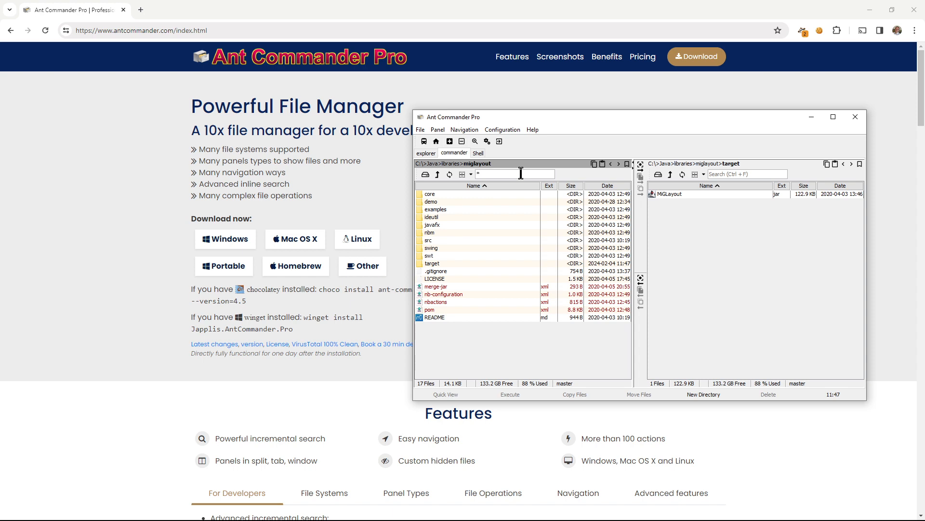
Search miglayout and its subfolders with the filter "*/.java & > 5kb"
type("*/")
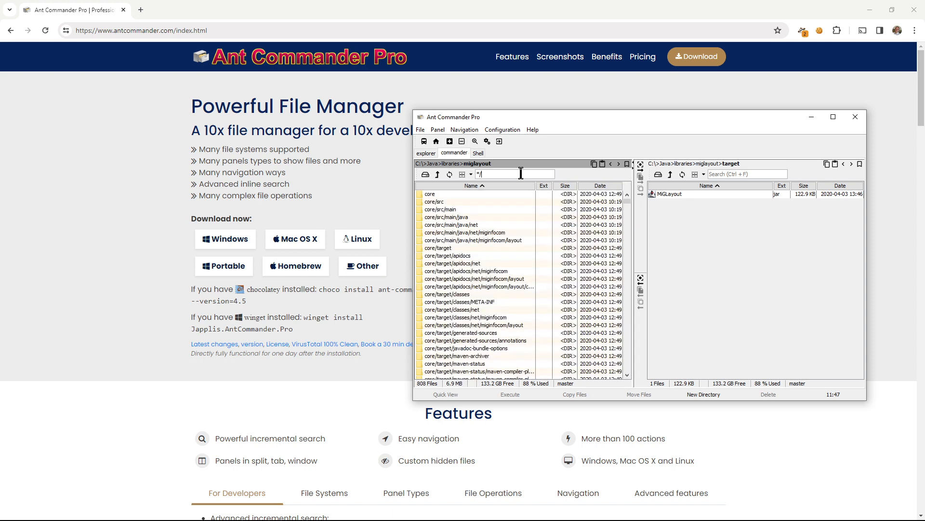
type(".java")
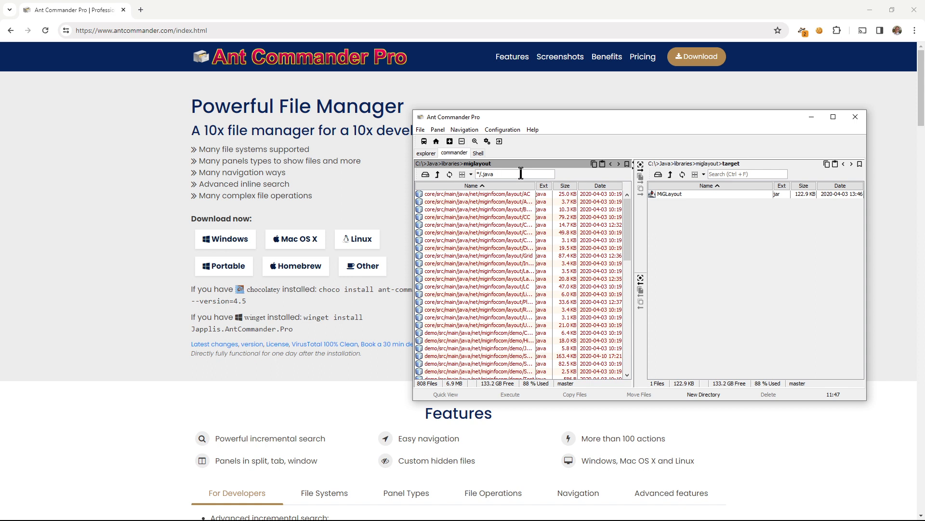
type("& > 5kb")
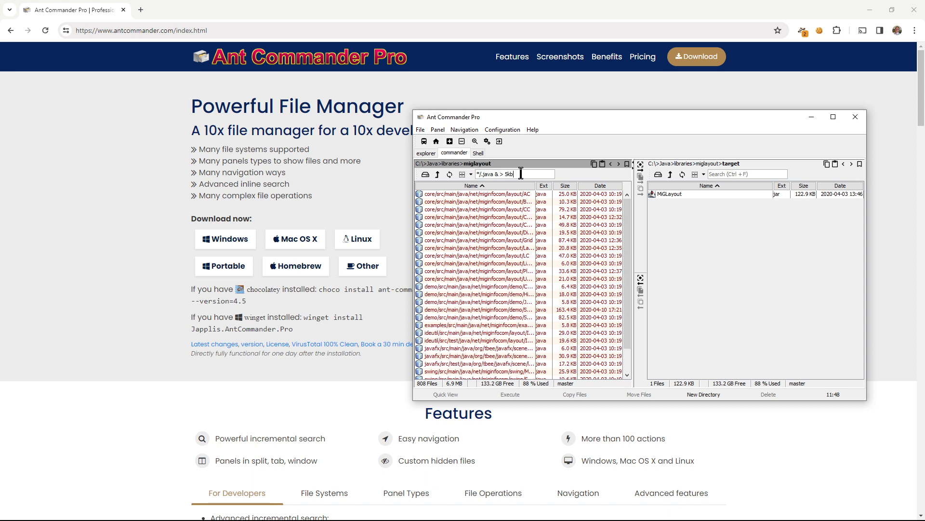
Show Grid.java from the search results in its containing layout directory and select it there
left_click(509, 240)
right_click(507, 242)
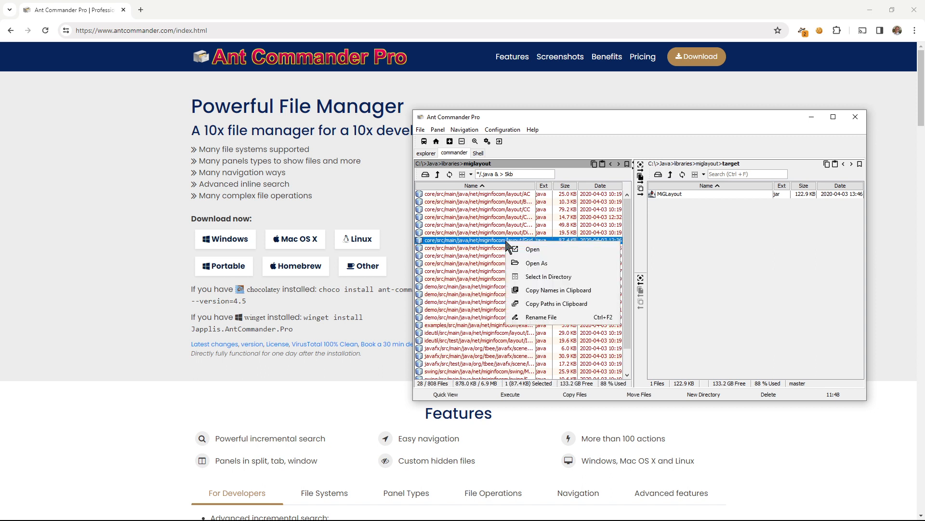
left_click(571, 279)
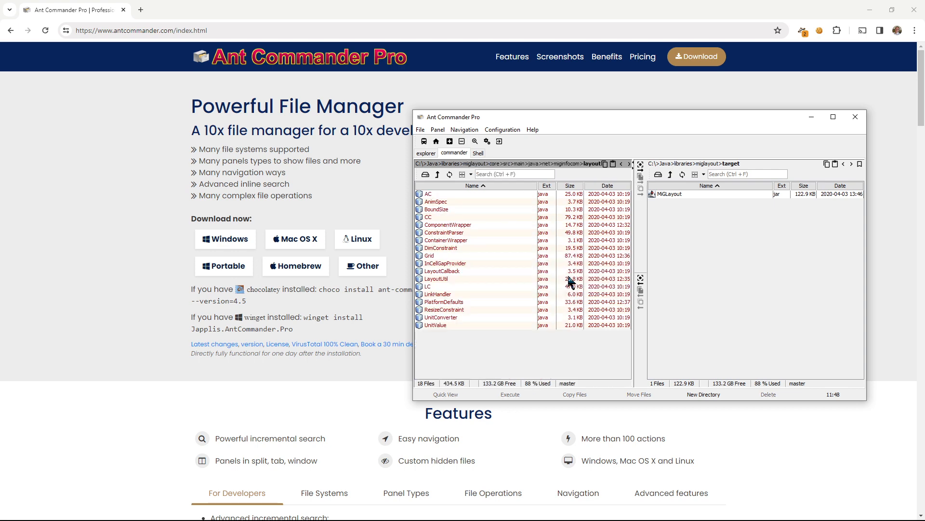
left_click(467, 255)
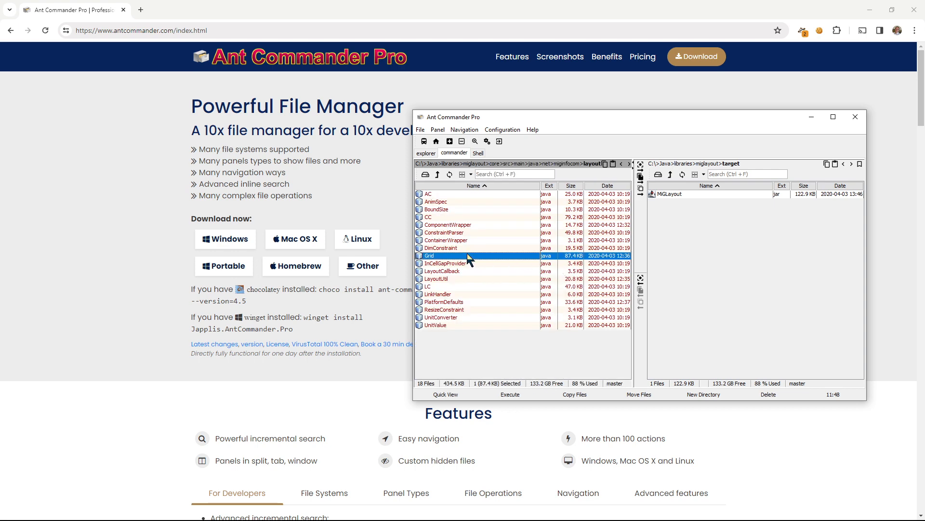
right_click(467, 255)
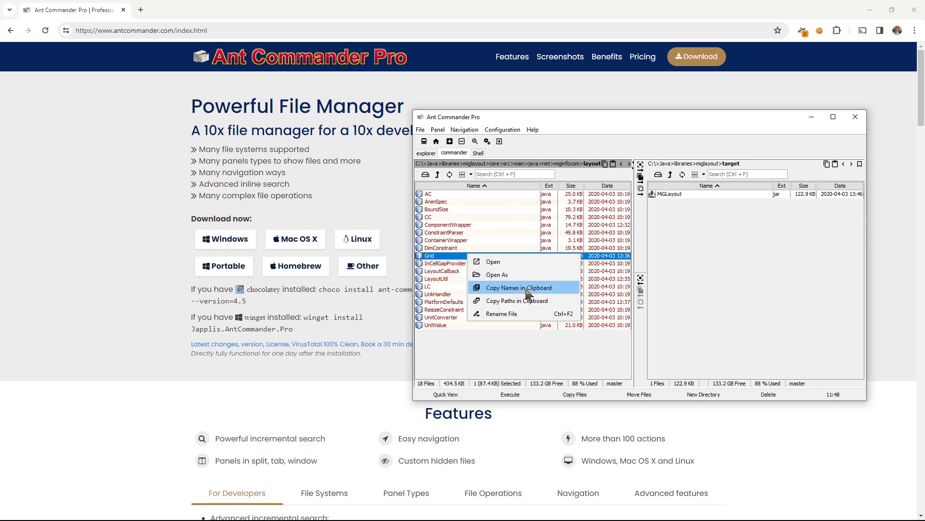
left_click(453, 263)
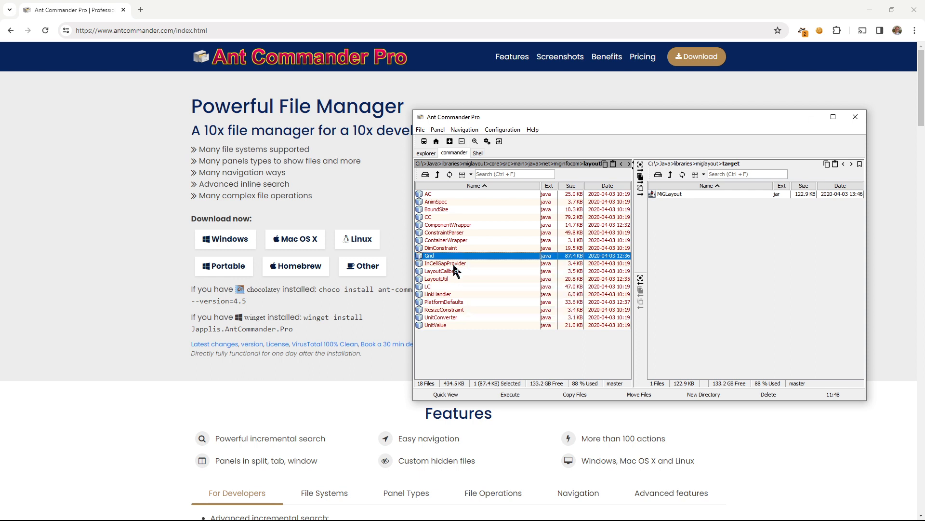
Preview a multiple-file rename of Grid through LC that replaces "La" with "Li", and close it without applying
left_click_drag(456, 282, 476, 260)
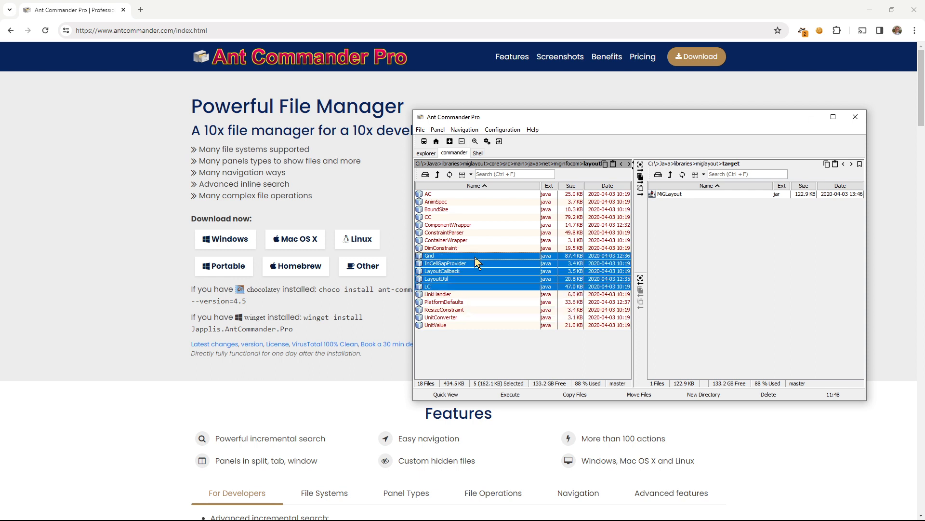
key("F2")
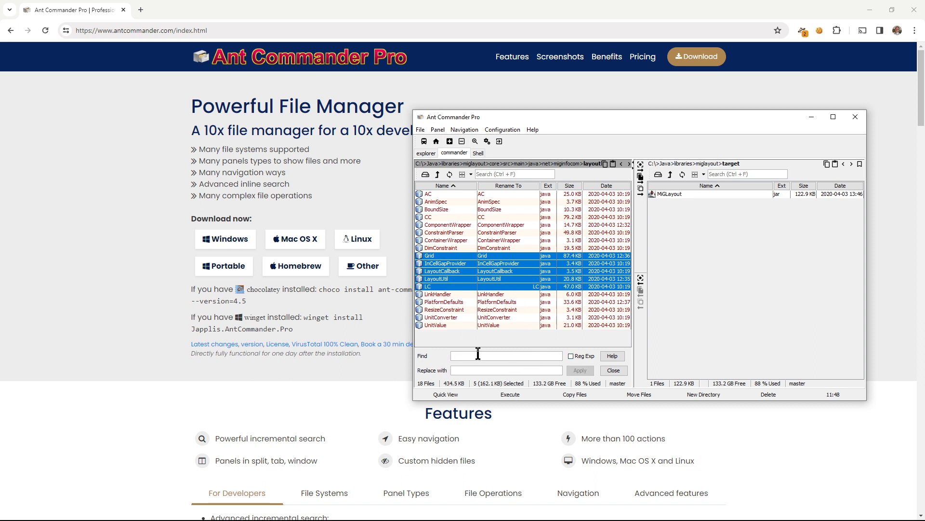
type("La")
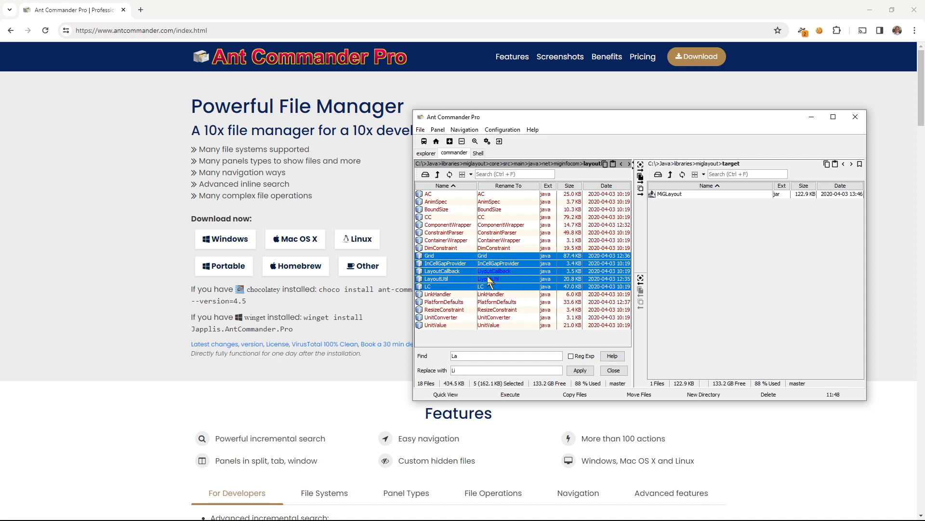
left_click(614, 371)
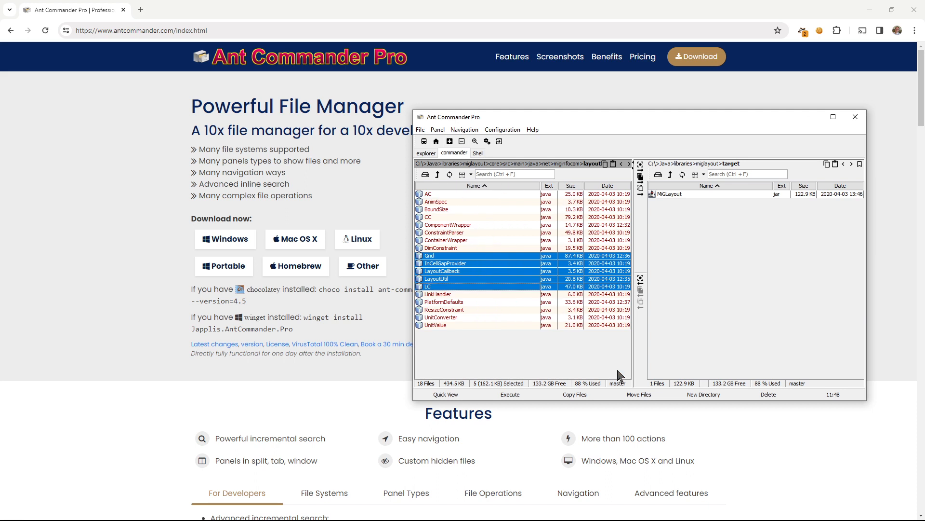
Review the file stats and checksum options available for DimConstraint.java, leaving the selection without choosing any
left_click(525, 250)
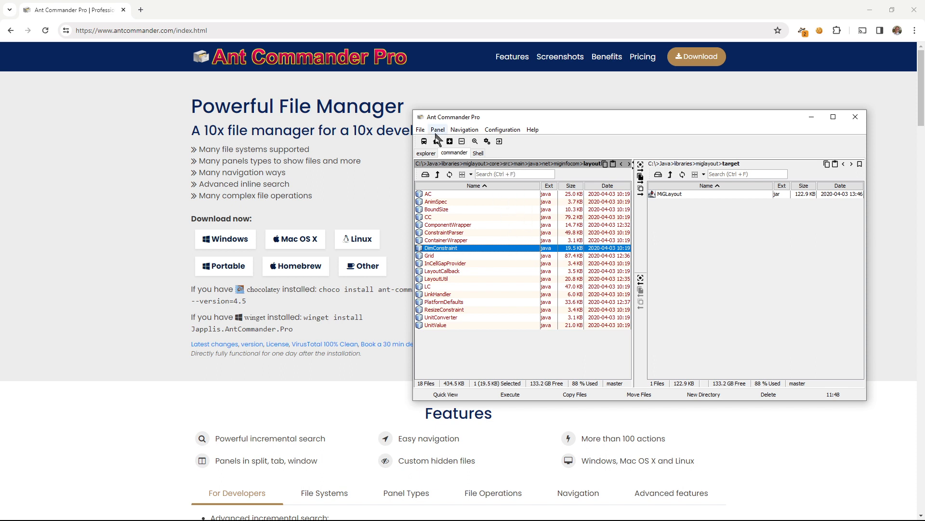
left_click(420, 130)
mouse_move(439, 143)
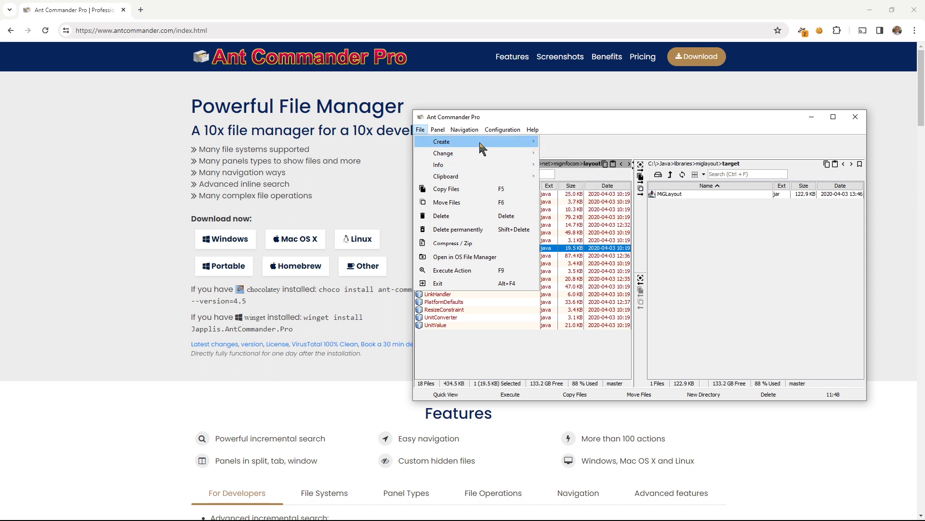
mouse_move(496, 151)
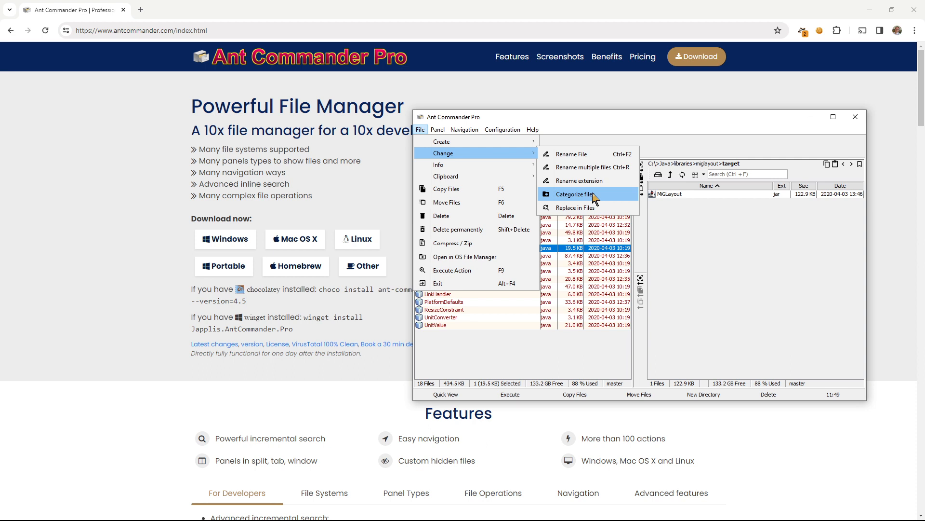
mouse_move(471, 167)
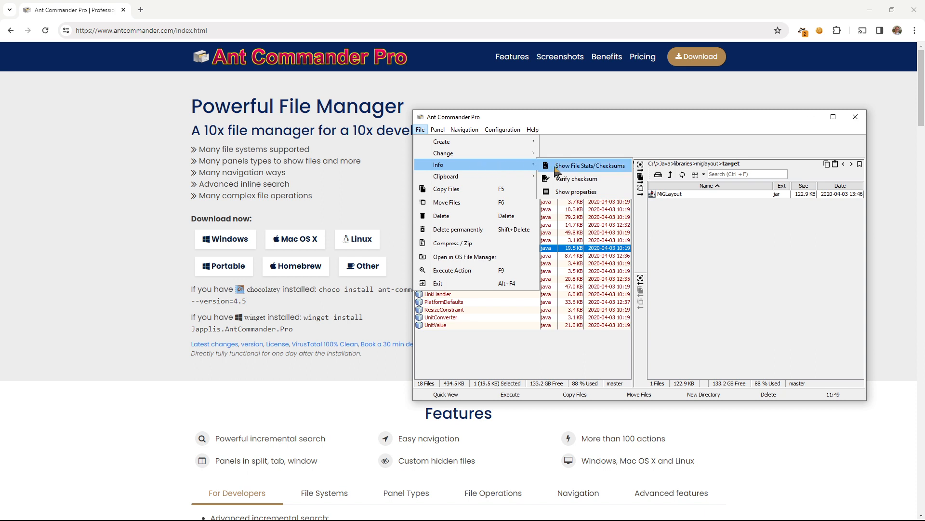
left_click(587, 169)
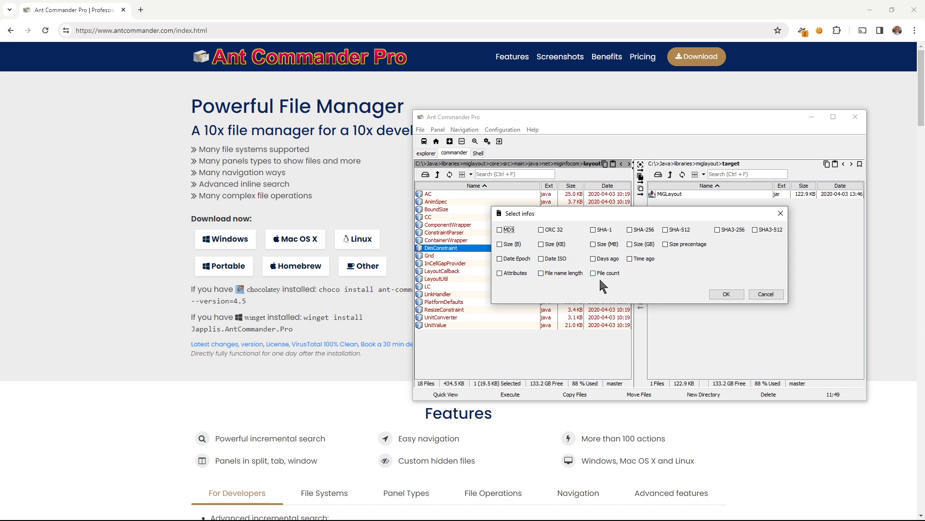
left_click(777, 292)
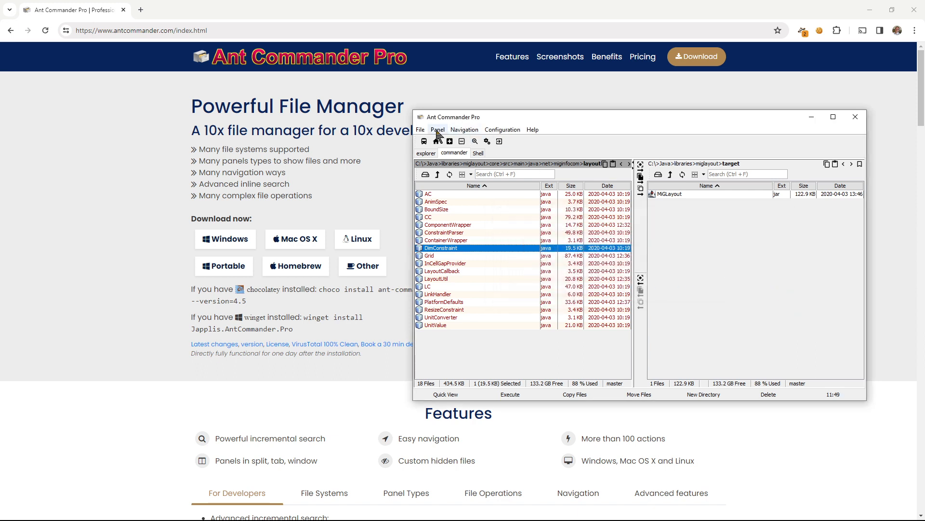
left_click(421, 130)
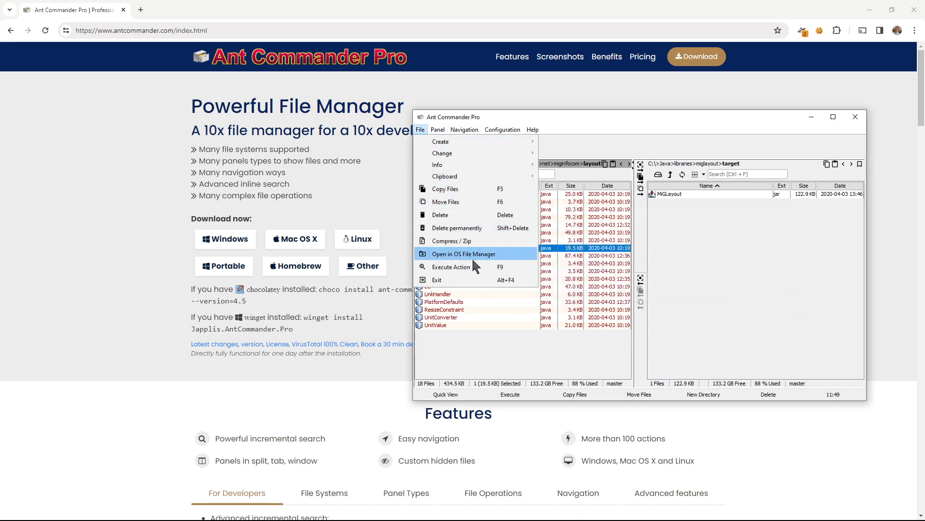
left_click(441, 133)
right_click(447, 153)
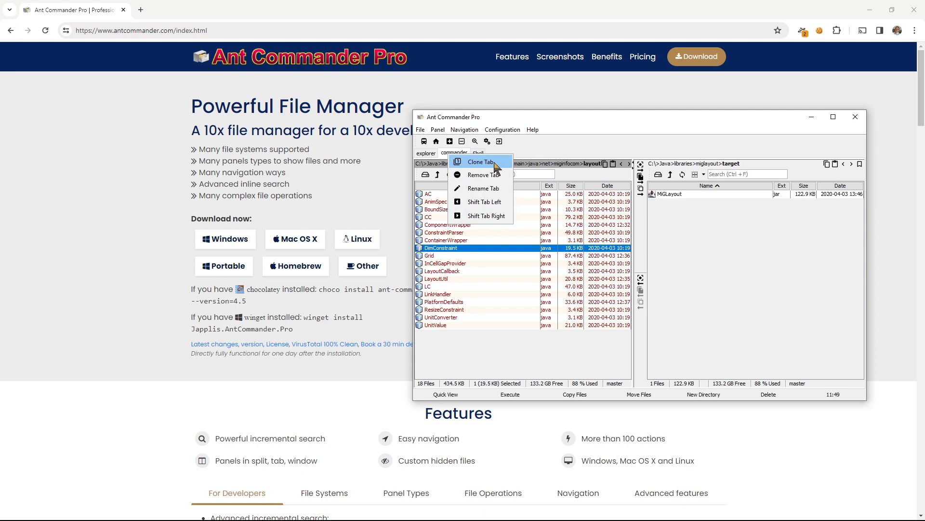
left_click(442, 134)
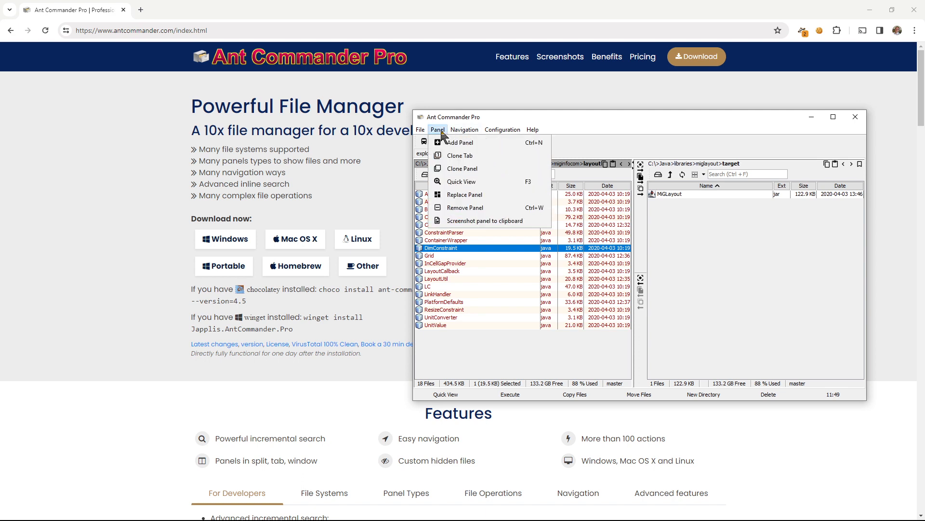
left_click(468, 257)
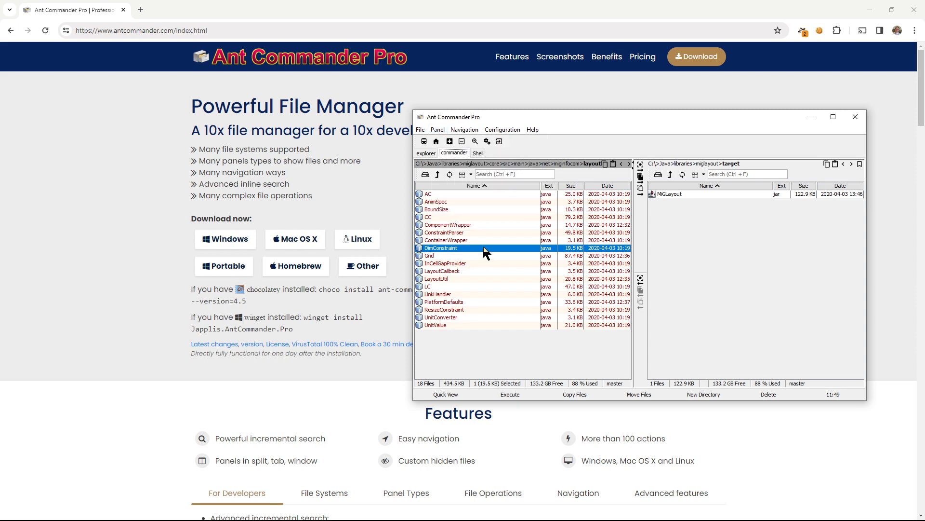
Open DimConstraint.java in the text editor and look through its source down to the class fields
left_click(483, 247)
double_click(484, 248)
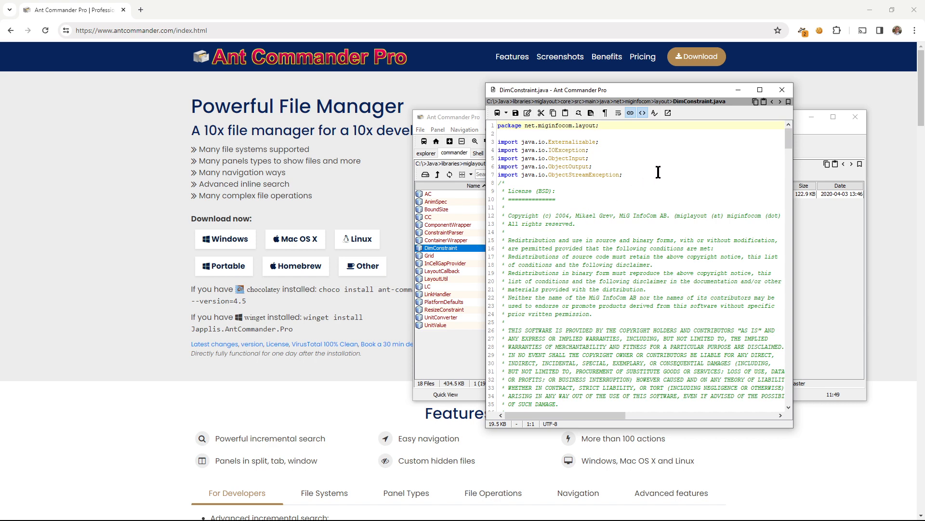
scroll(659, 172, "down", 5)
scroll(658, 172, "down", 5)
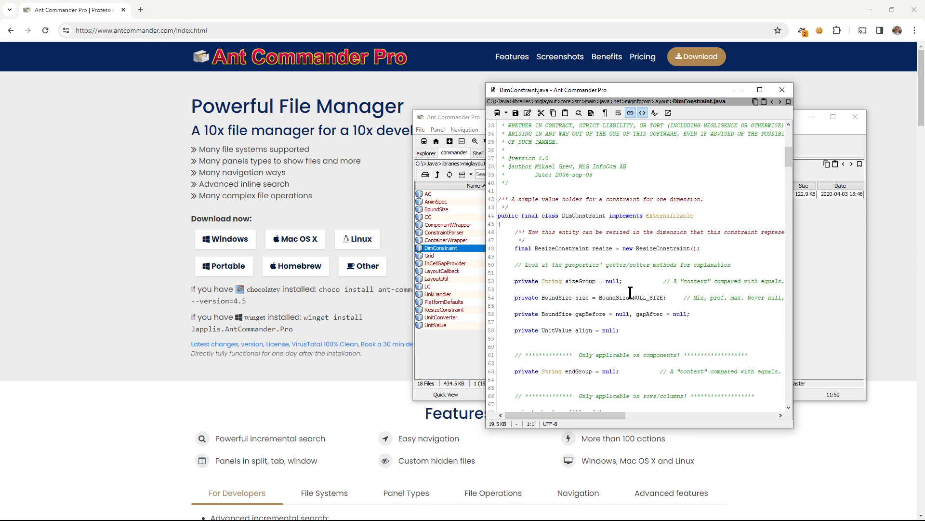
Open ResizeConstraint.java from its class reference in DimConstraint.java, look through its code, and close the editor
double_click(564, 248)
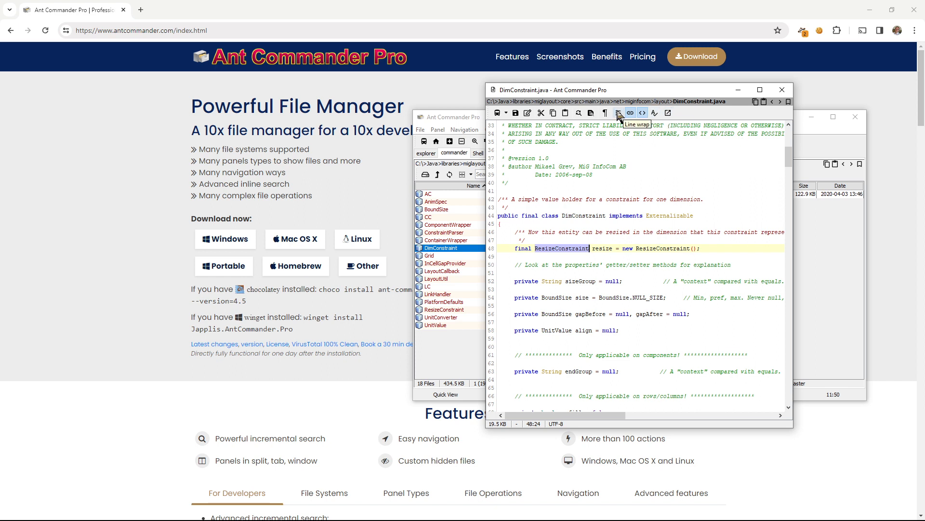
left_click(591, 116)
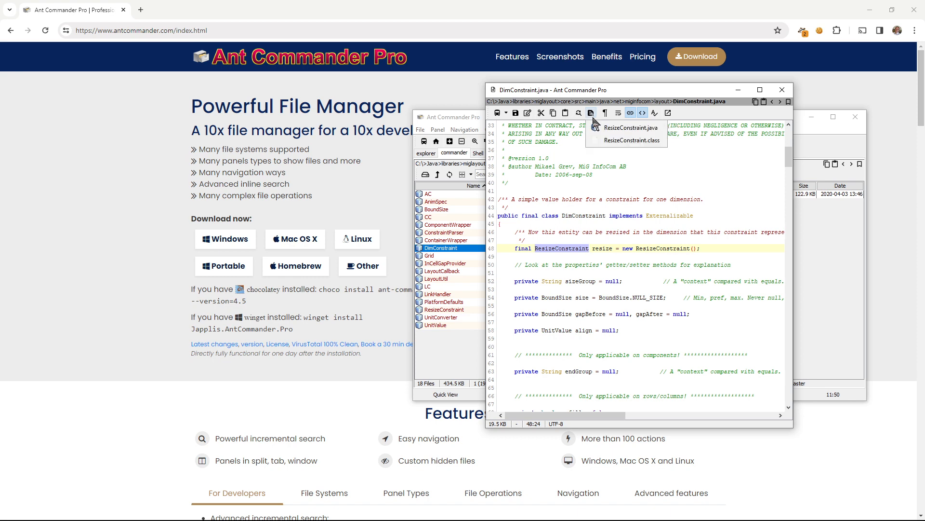
left_click(628, 130)
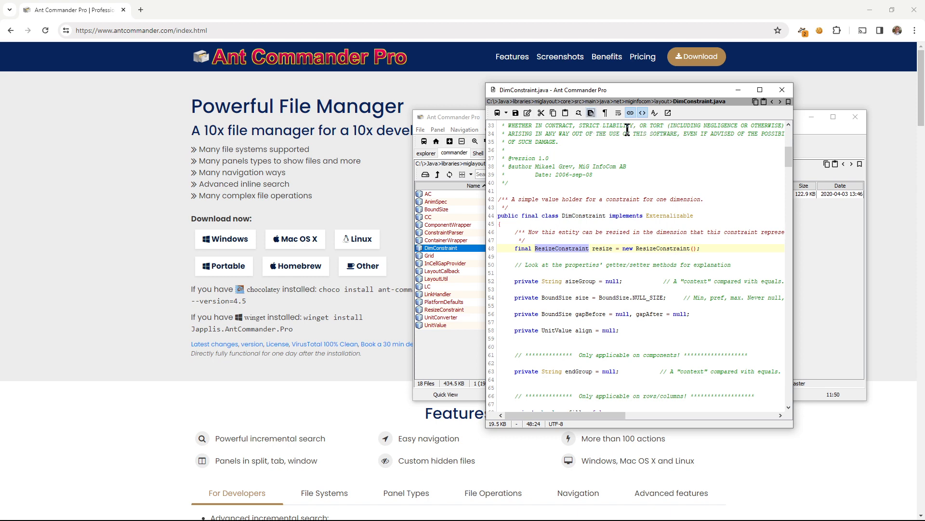
scroll(644, 186, "down", 8)
scroll(645, 186, "down", 12)
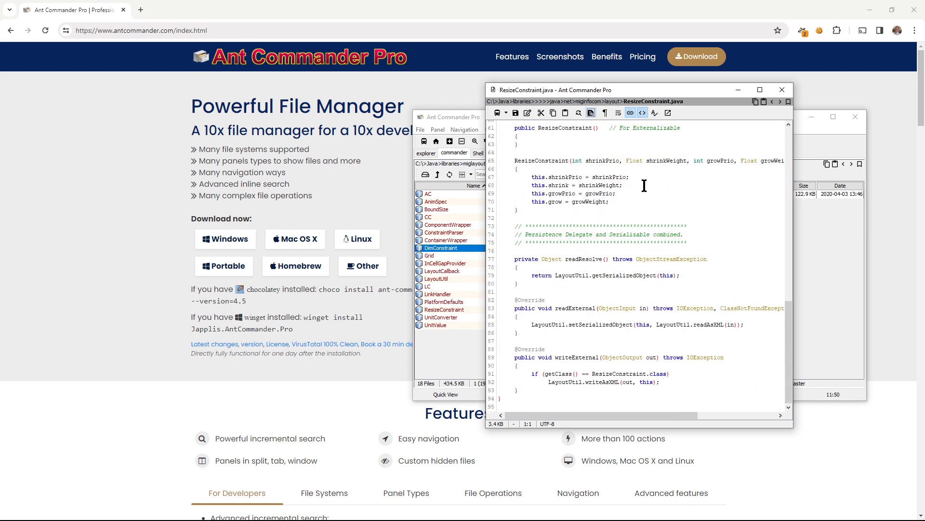
left_click(782, 90)
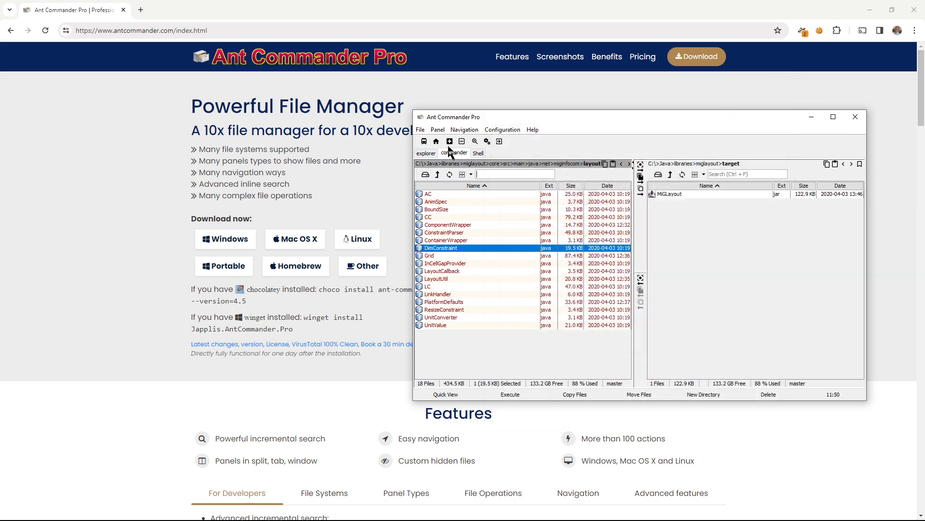
Examine the remote connection fields and protocols offered when going to a directory, and leave without connecting
left_click(465, 130)
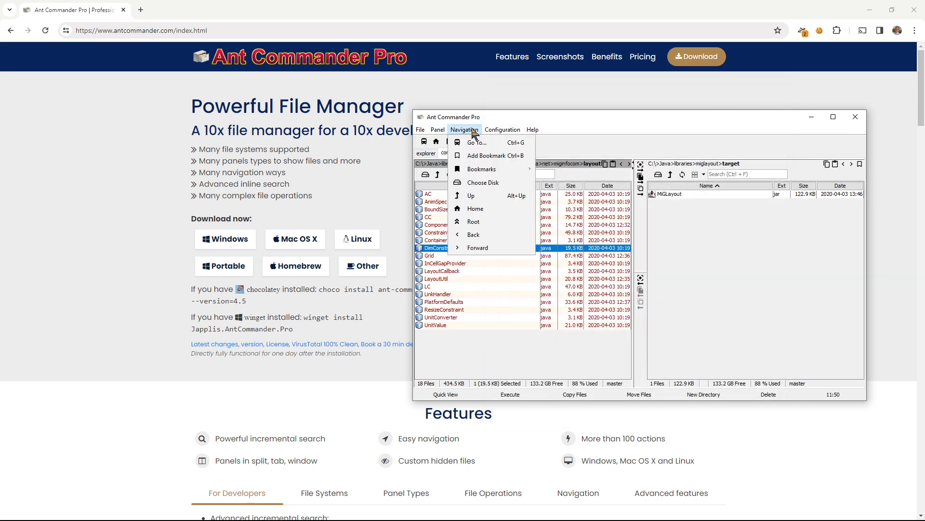
left_click(477, 143)
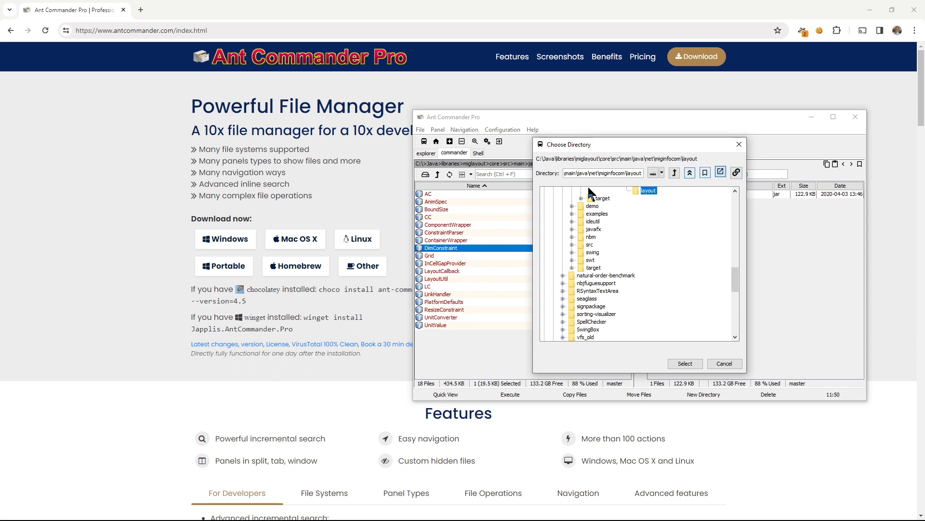
left_click(736, 173)
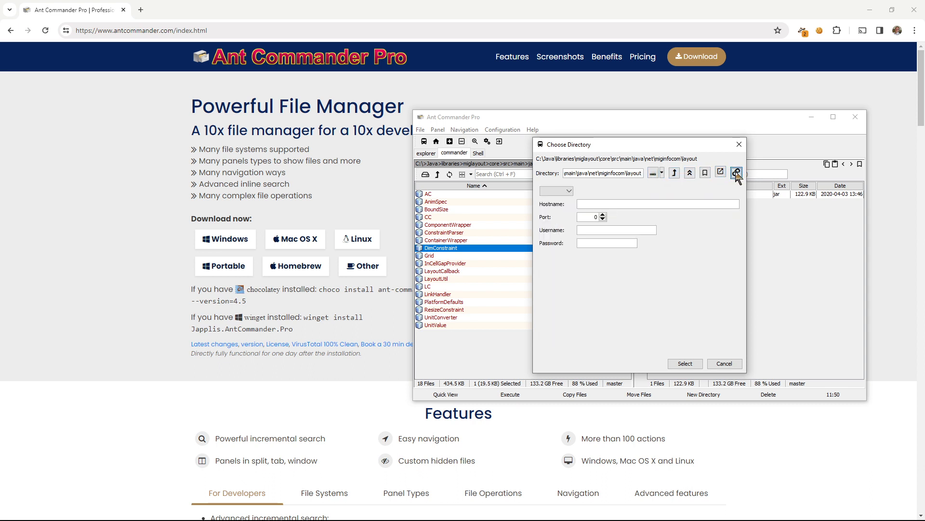
left_click(562, 192)
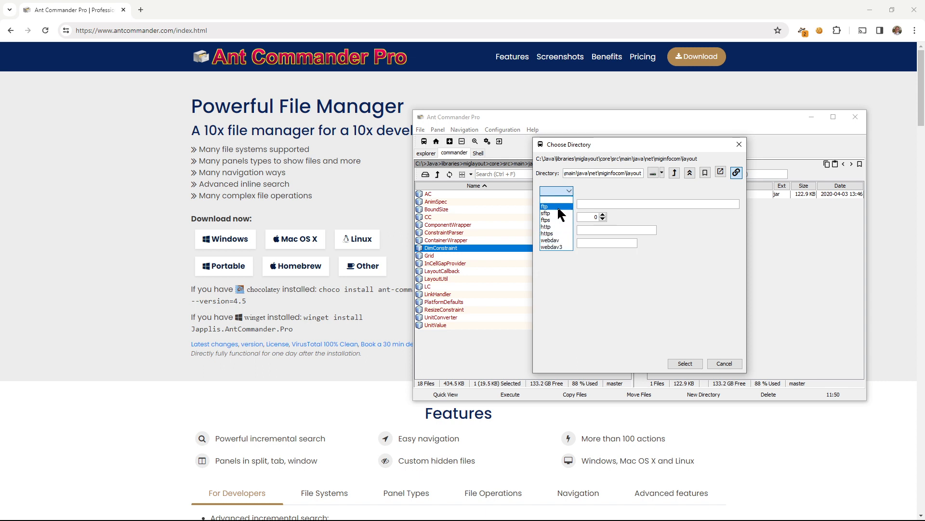
left_click(625, 190)
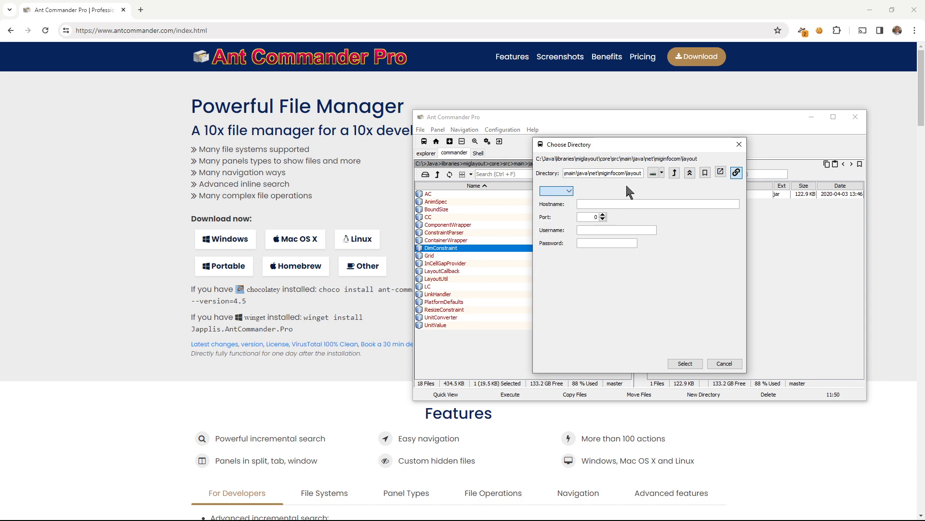
left_click(724, 364)
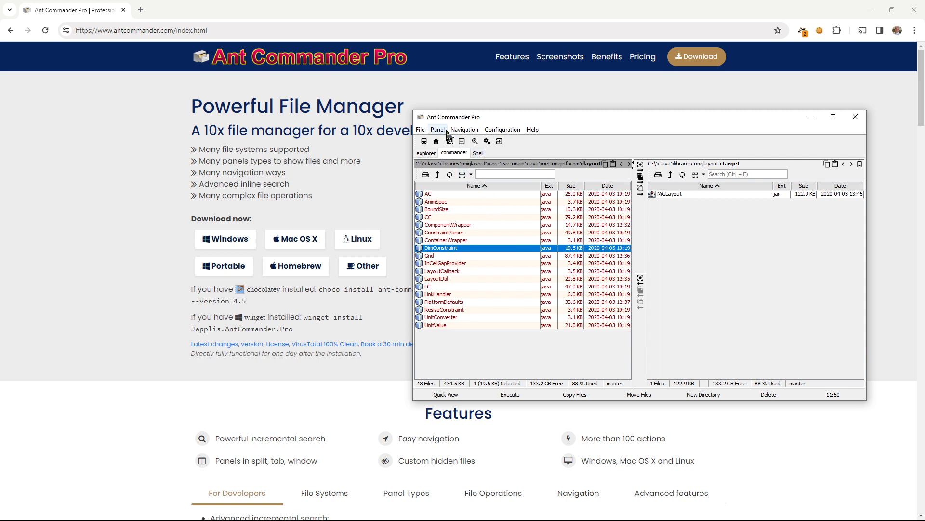
Review the hidden file patterns and the folders and files excluded from searches by default in the settings
left_click(499, 130)
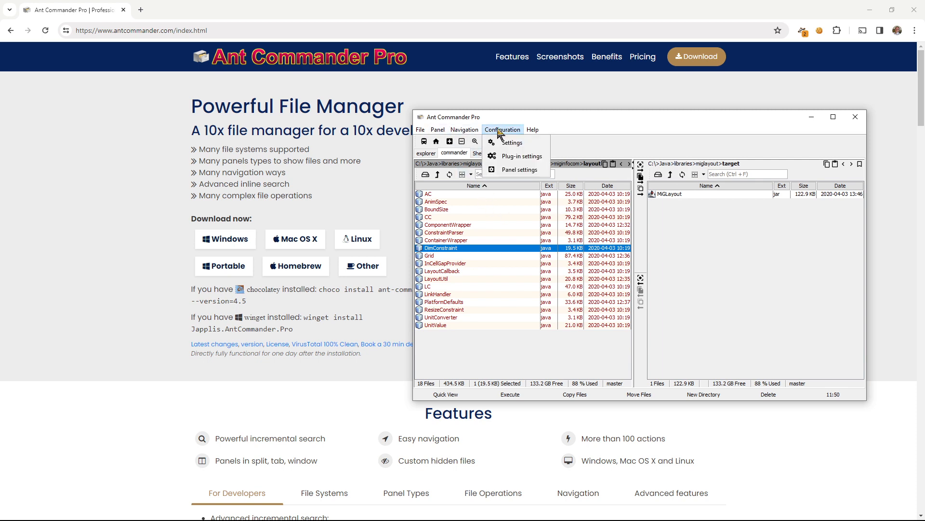
left_click(525, 143)
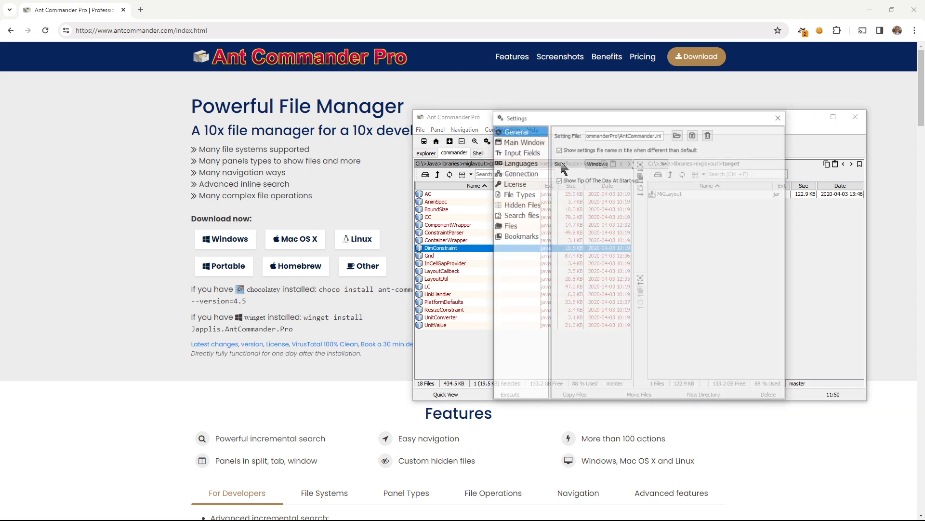
left_click(522, 207)
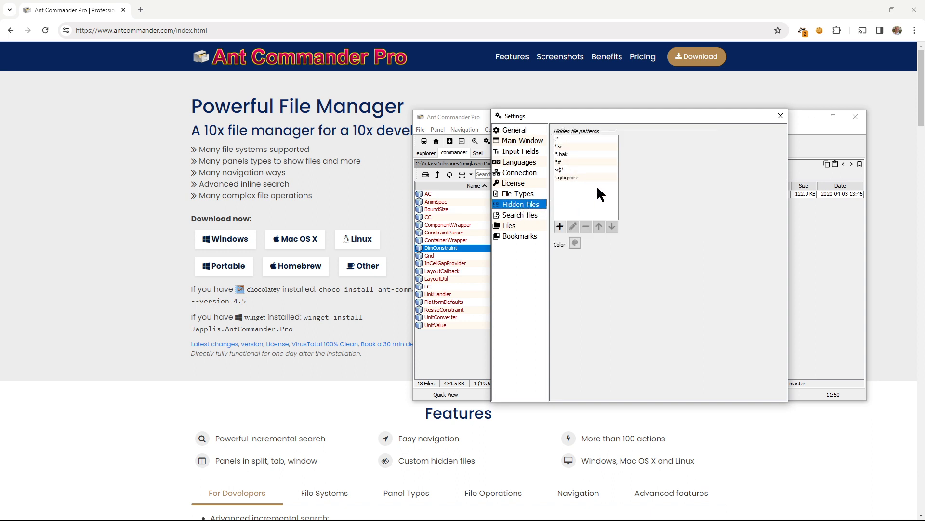
left_click(528, 216)
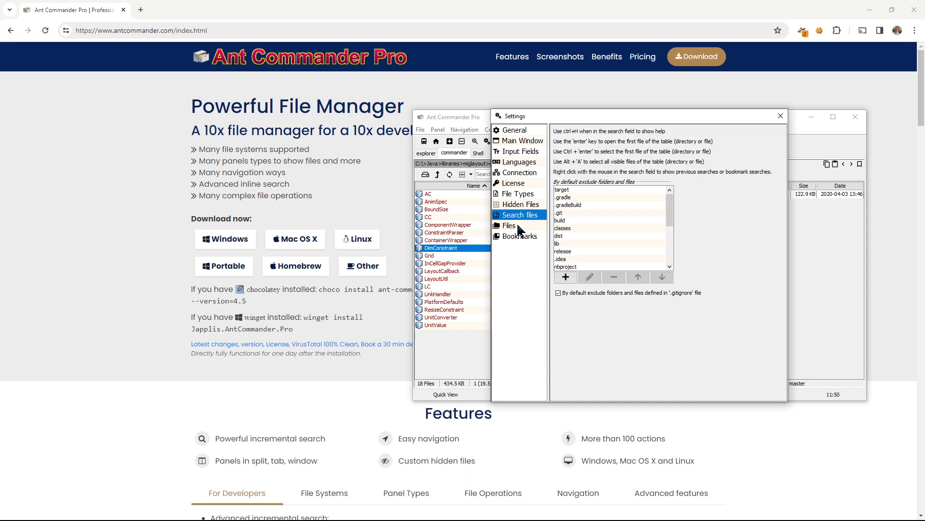
scroll(609, 205, "down", 5)
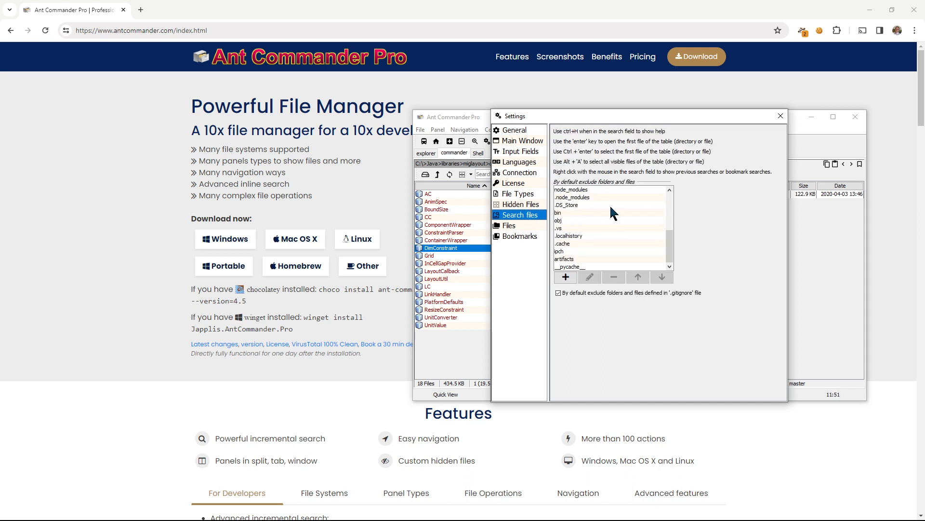
scroll(620, 219, "up", 5)
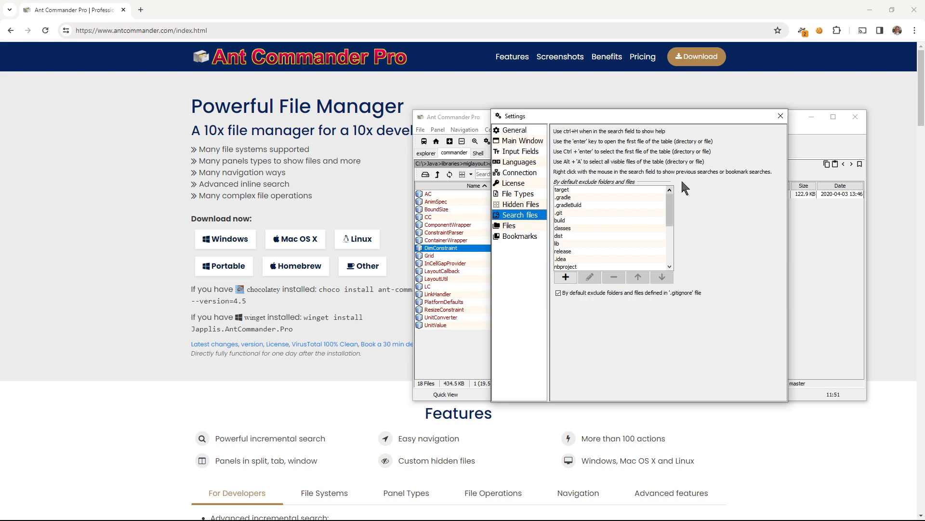
Close the settings and look over the help resources the file manager offers, leaving without opening any
left_click(784, 116)
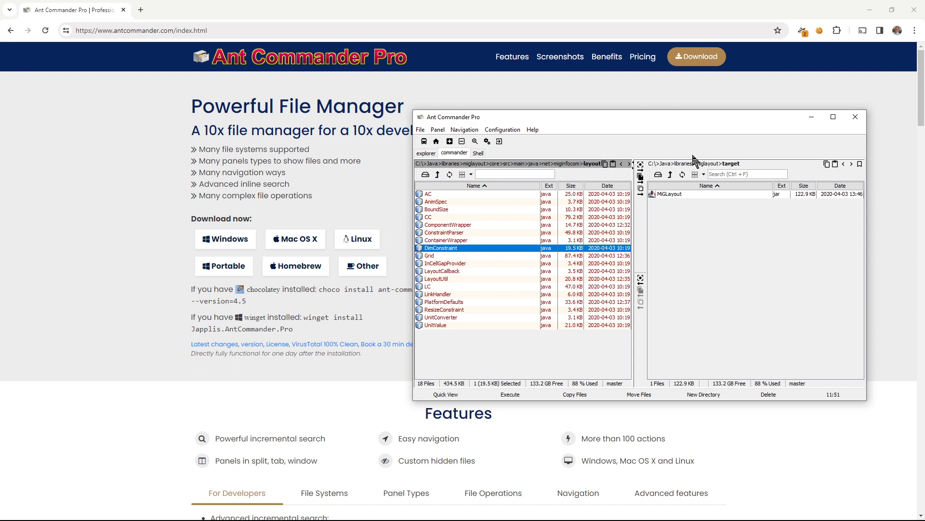
left_click(503, 130)
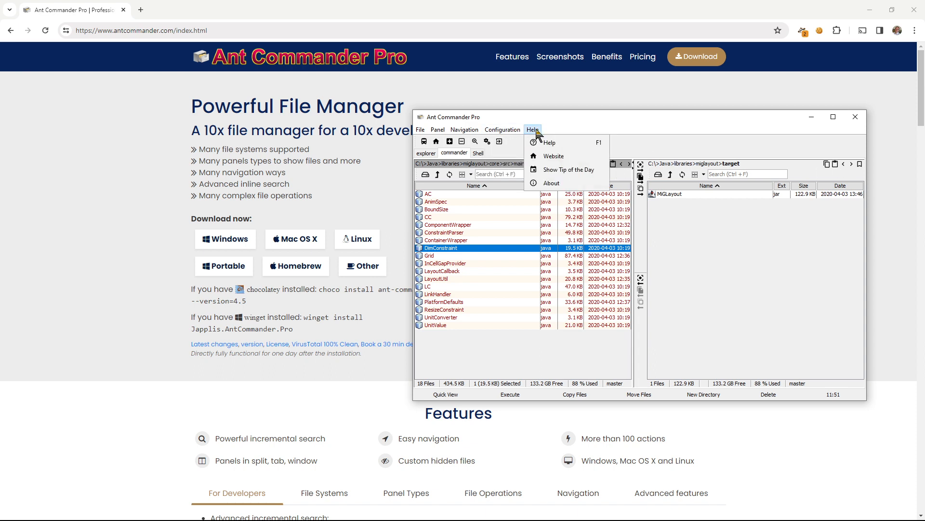
left_click(557, 125)
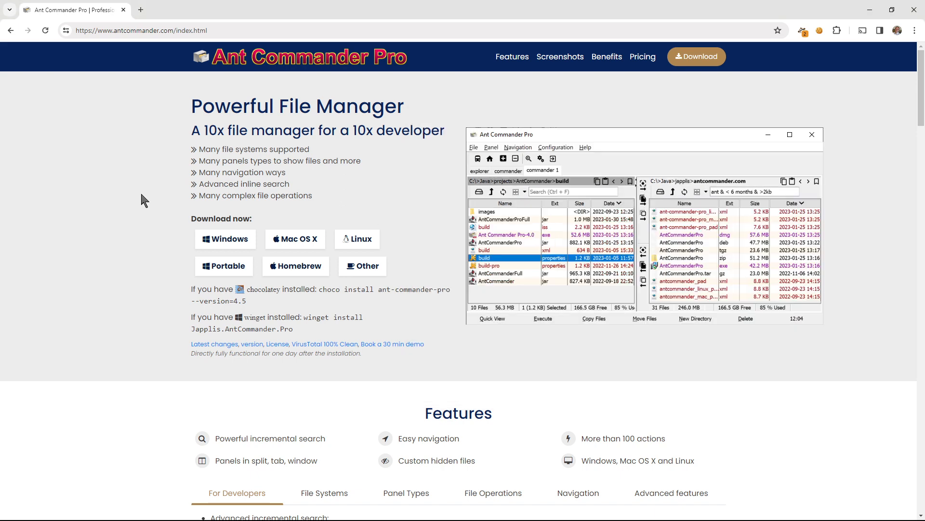
Switch to the Ant Commander Pro website in the browser, open its features videos page, and look through the topics down to For developers
scroll(145, 183, "down", 12)
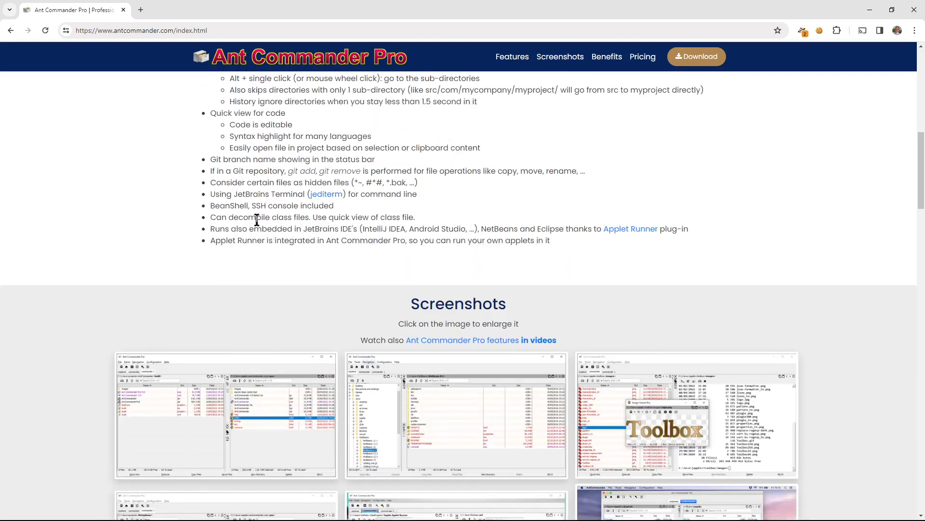
left_click(540, 341)
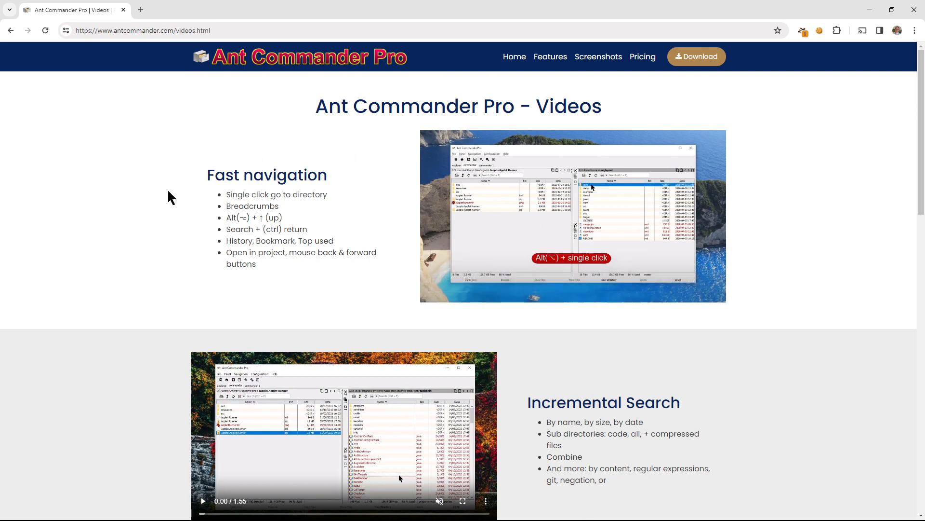
scroll(94, 282, "down", 8)
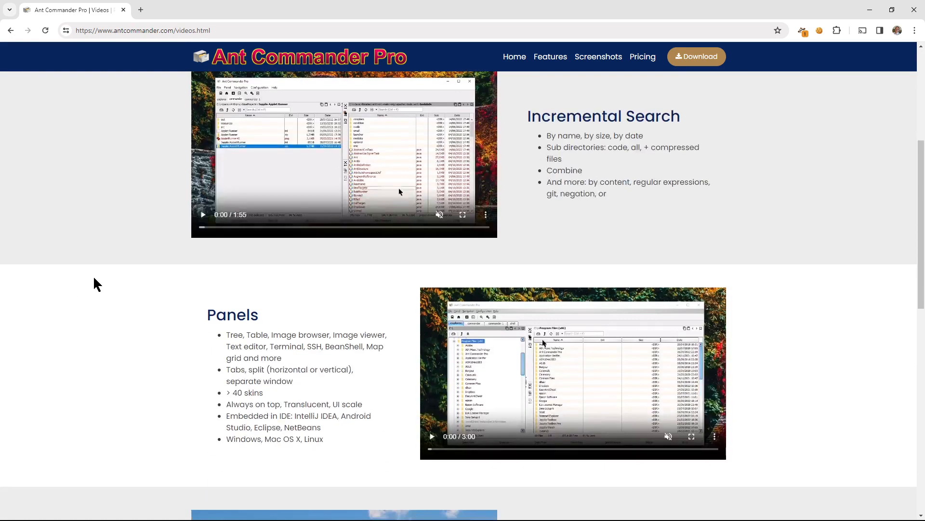
scroll(94, 282, "down", 8)
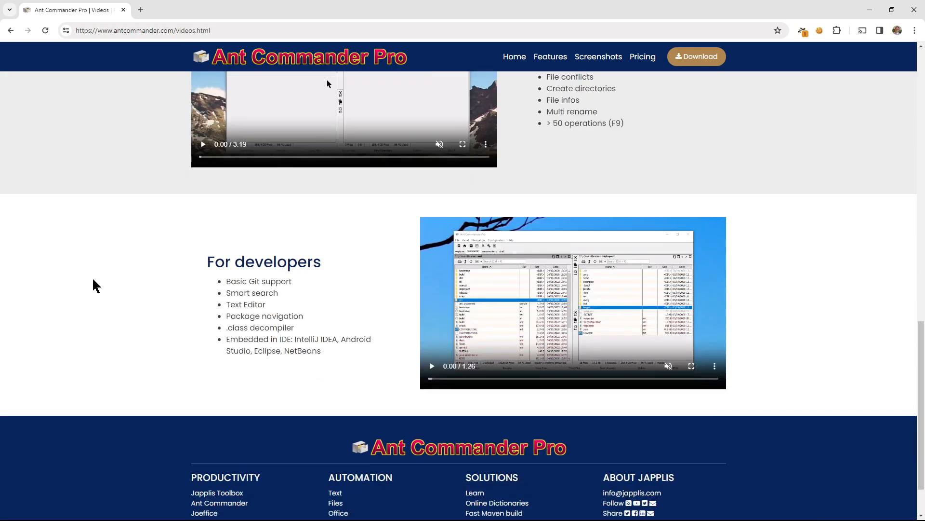